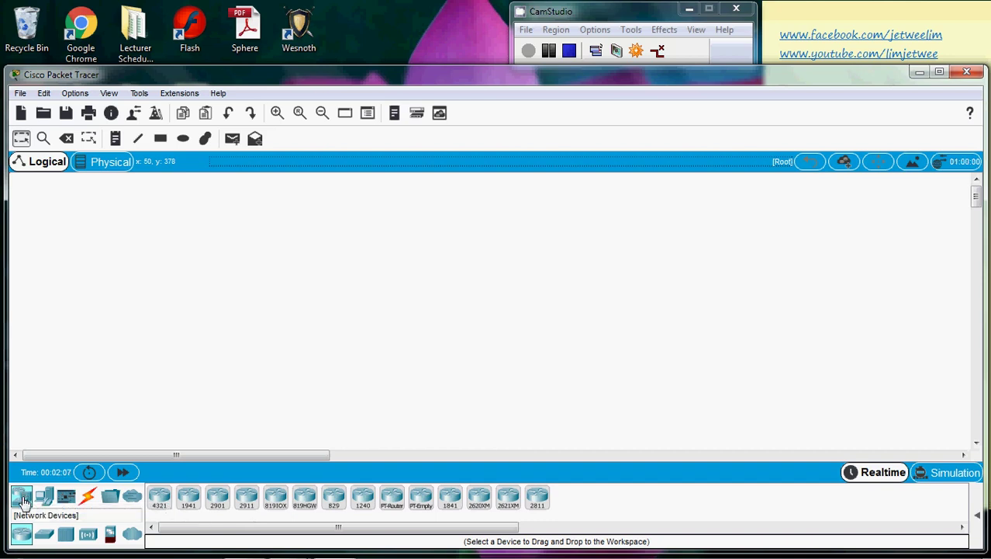
# Step: Browse the hub, switch and router categories, then place a 2811 router, Router0, on the workspace
pyautogui.click(44, 534)
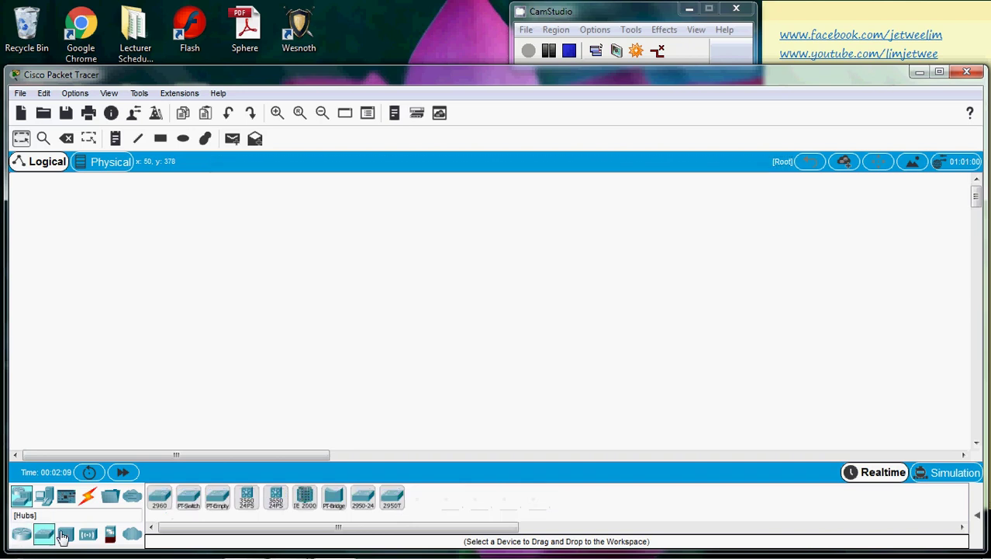
pyautogui.click(66, 534)
pyautogui.click(43, 533)
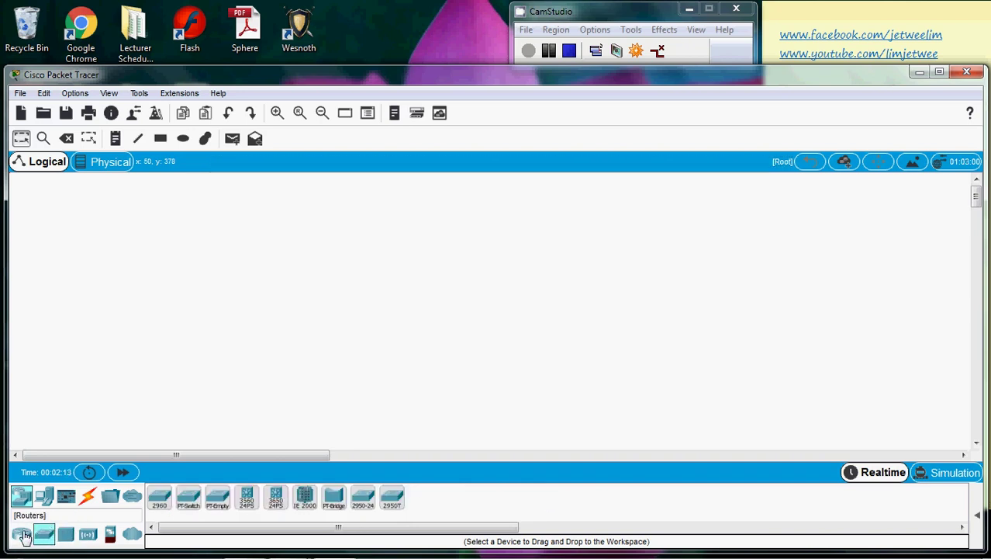
pyautogui.click(65, 533)
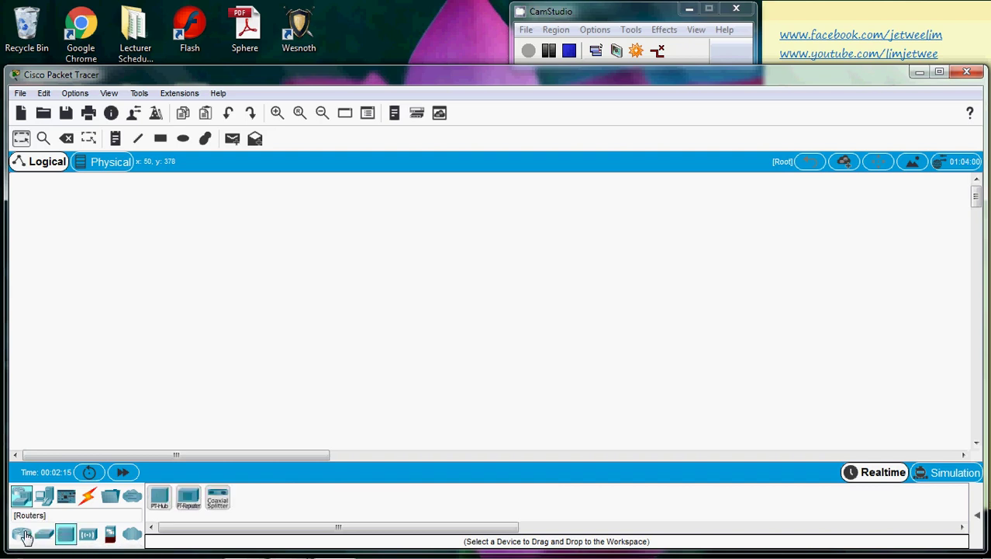
pyautogui.click(22, 534)
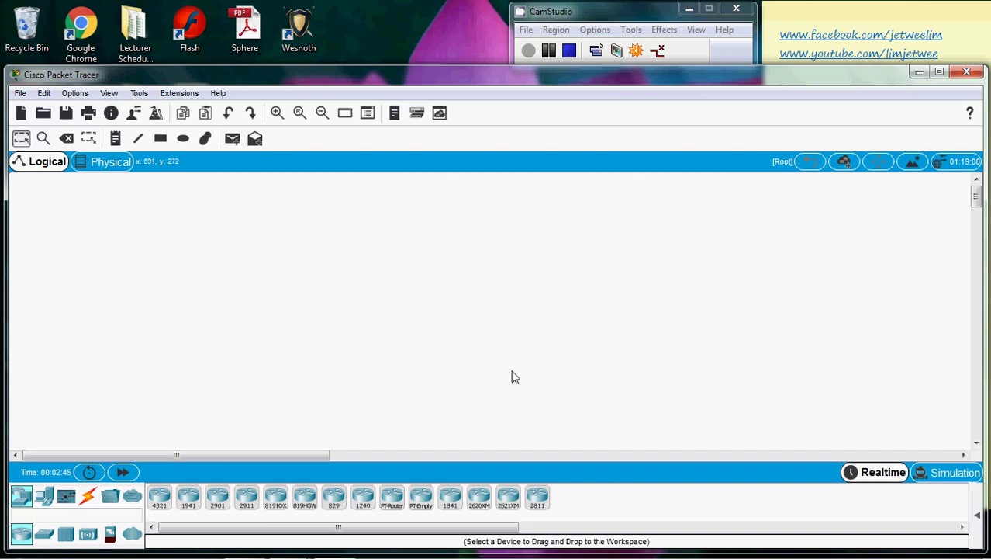
pyautogui.click(539, 499)
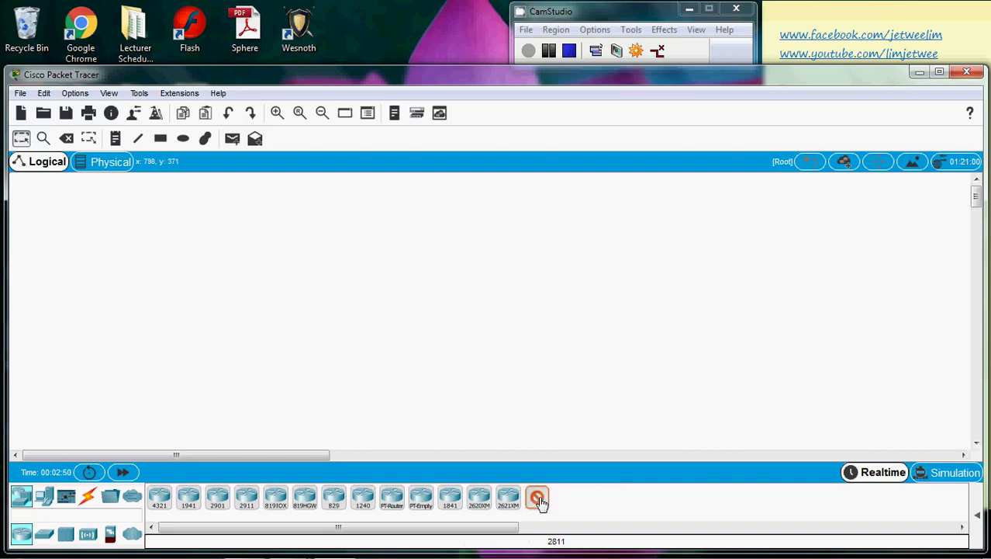
pyautogui.click(420, 205)
# Step: Open Router0's window, reposition and widen it, and zoom in on the 2811 chassis
pyautogui.click(424, 205)
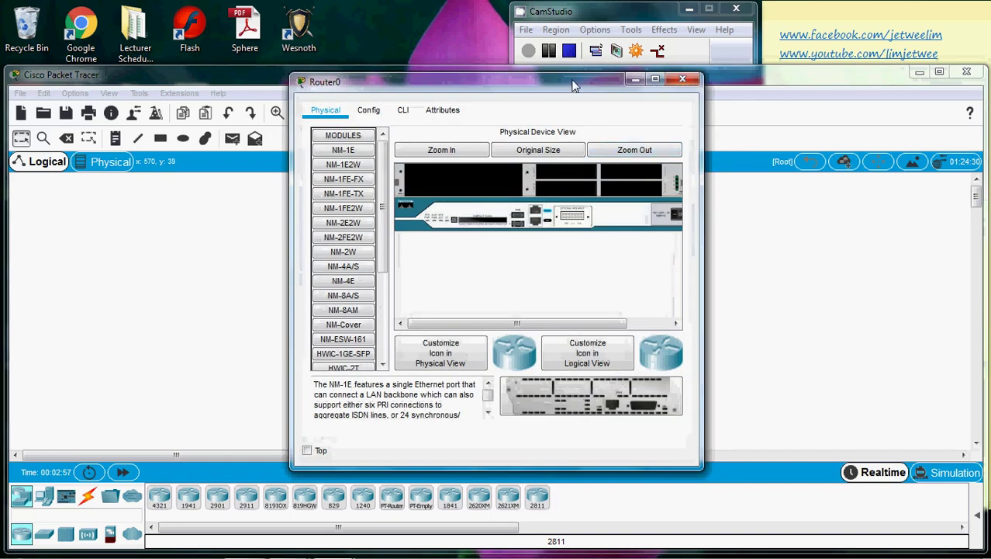
pyautogui.moveTo(573, 86); pyautogui.dragTo(738, 92)
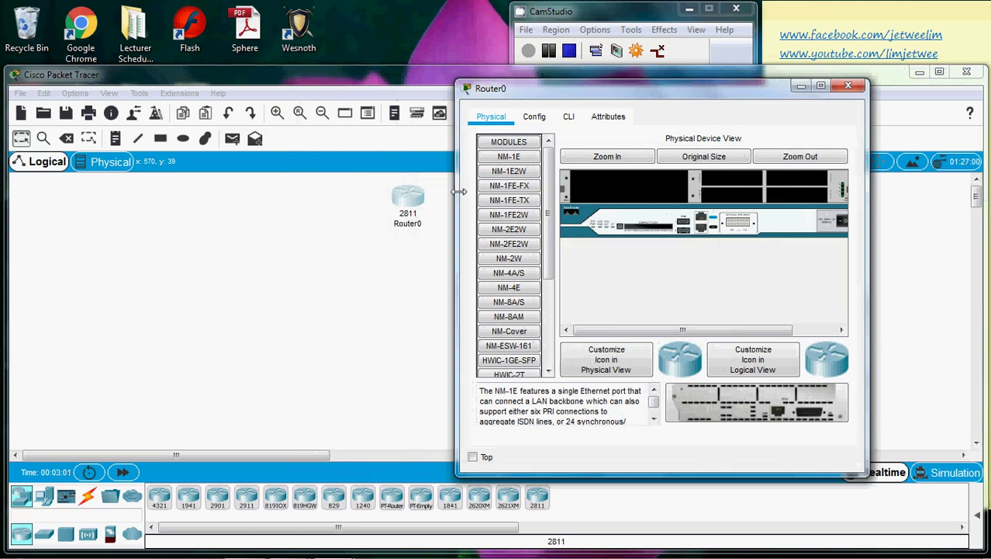
pyautogui.moveTo(460, 191); pyautogui.dragTo(145, 217)
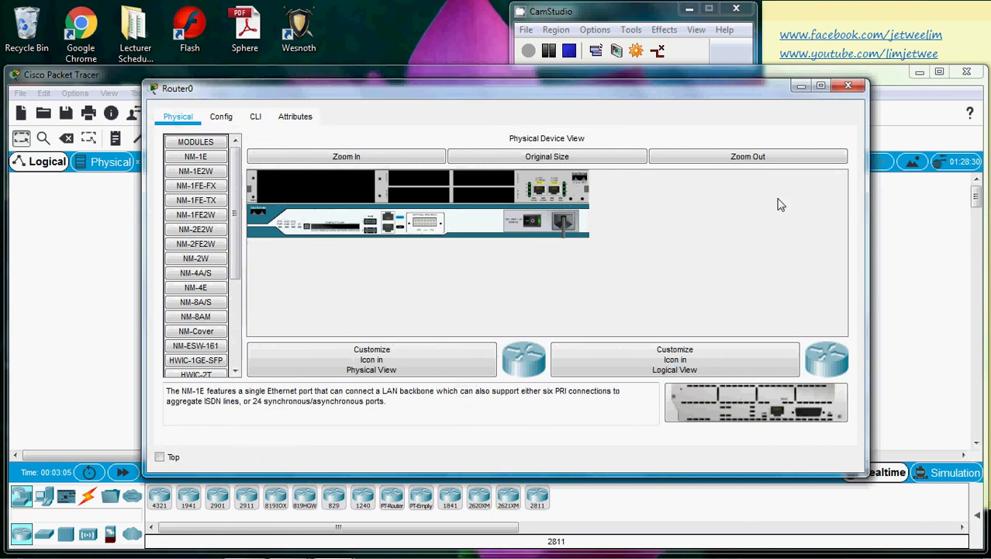
pyautogui.click(379, 160)
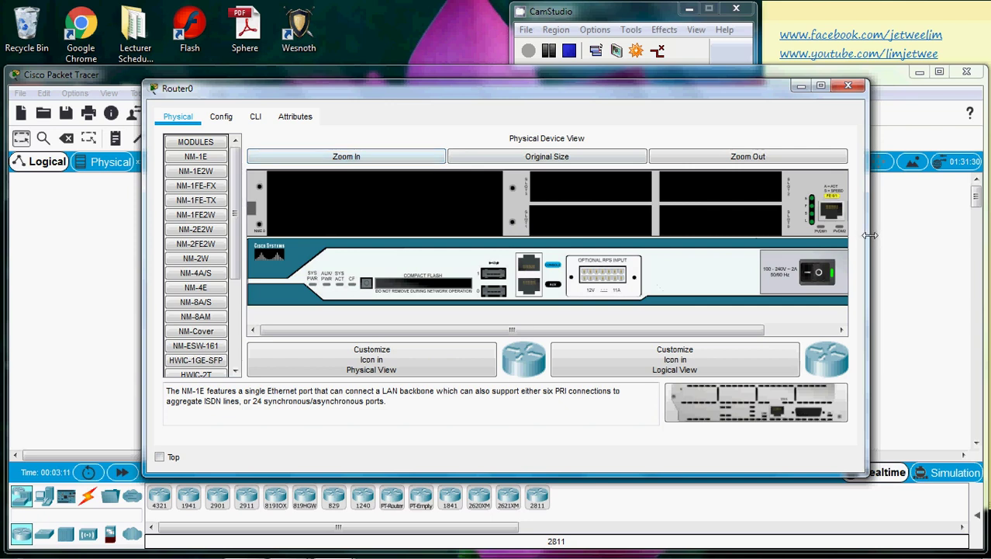
pyautogui.moveTo(866, 237); pyautogui.dragTo(960, 237)
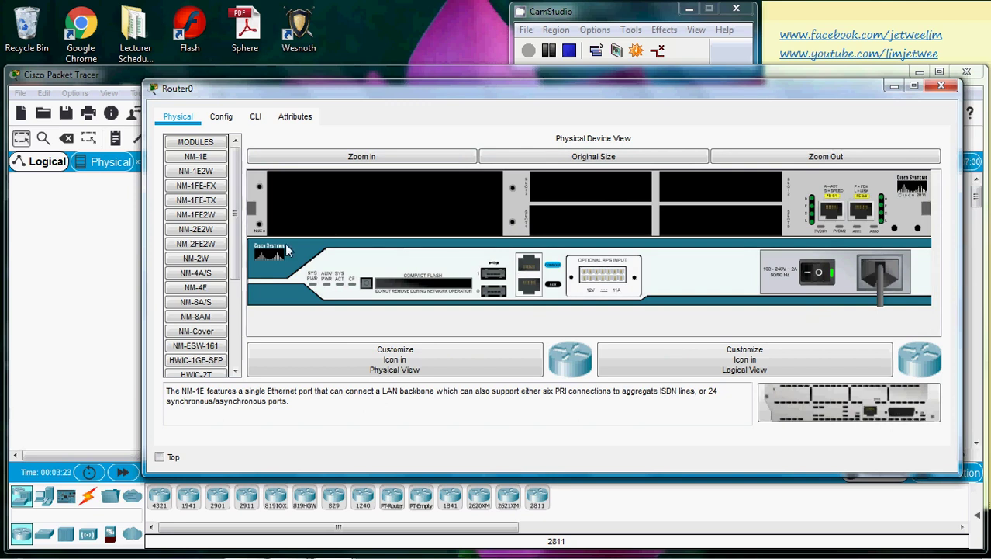
# Step: Select WIC-1T in the Modules list and drag it into an empty slot, triggering the powered-on error
pyautogui.click(198, 144)
pyautogui.click(198, 144)
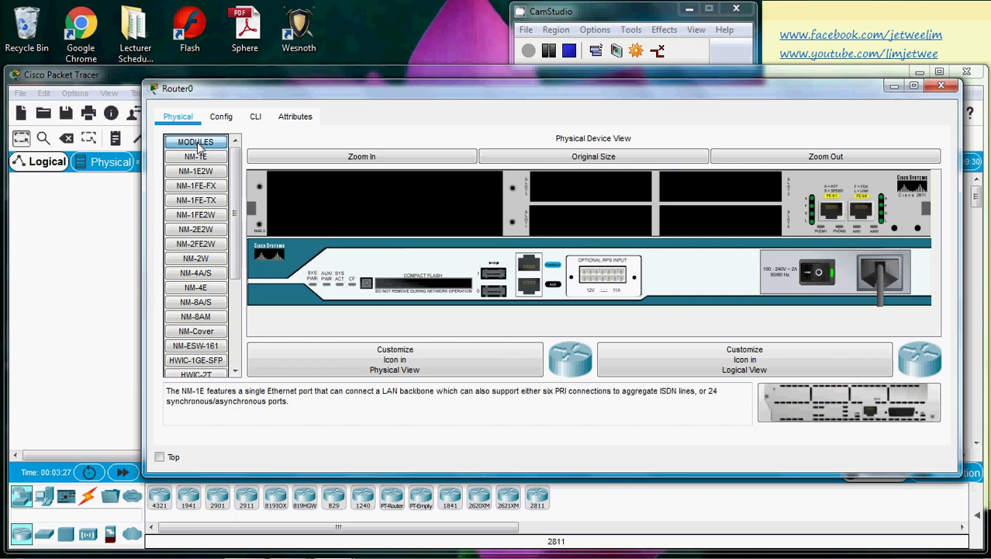
pyautogui.click(198, 144)
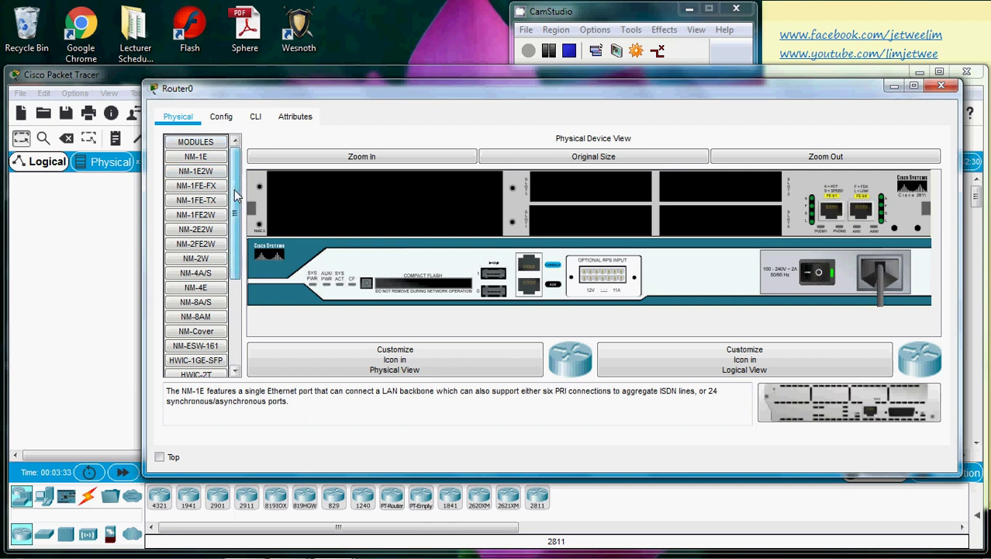
pyautogui.moveTo(237, 191); pyautogui.dragTo(238, 281)
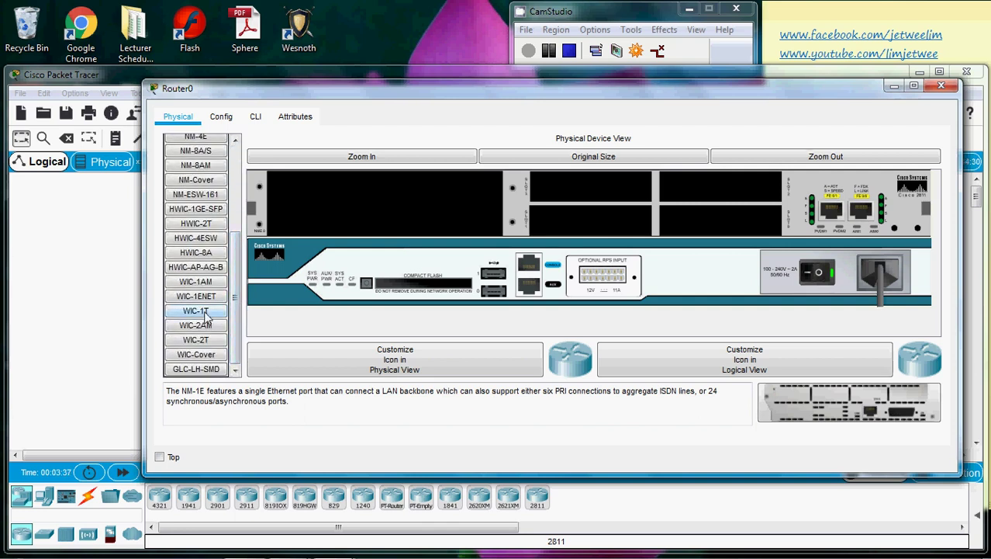
pyautogui.click(209, 314)
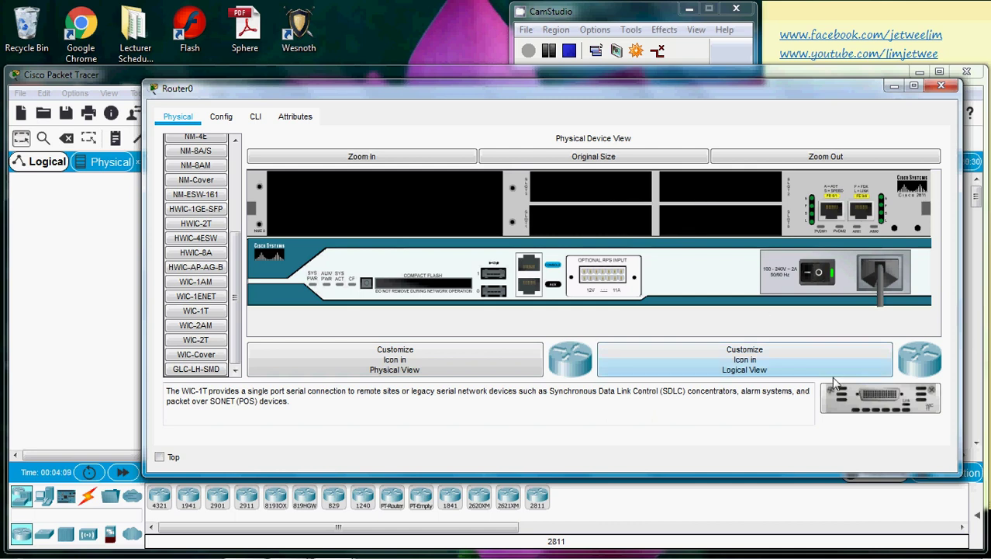
pyautogui.moveTo(863, 396); pyautogui.dragTo(578, 194)
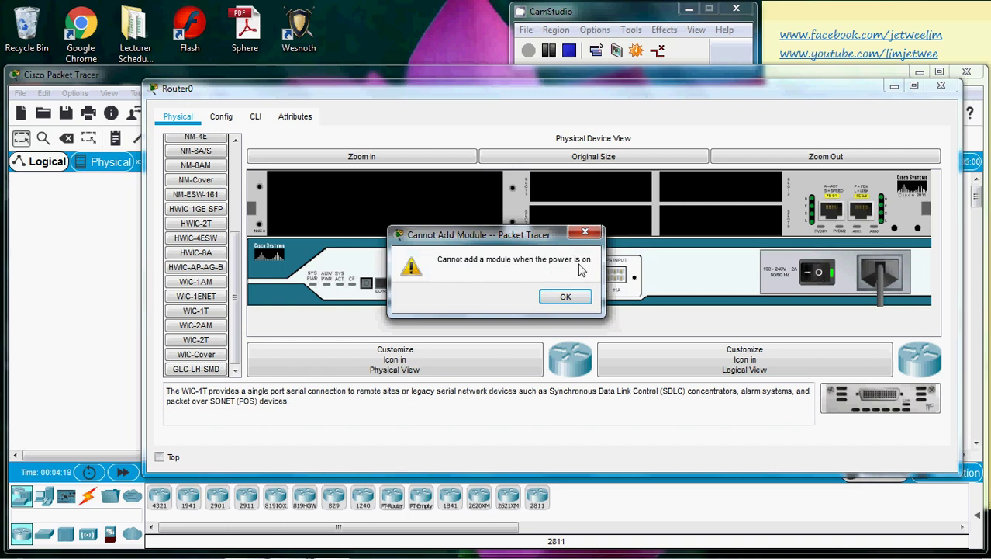
# Step: Dismiss the warning, power Router0 off, insert four WIC-1T modules, and power it back on
pyautogui.click(566, 298)
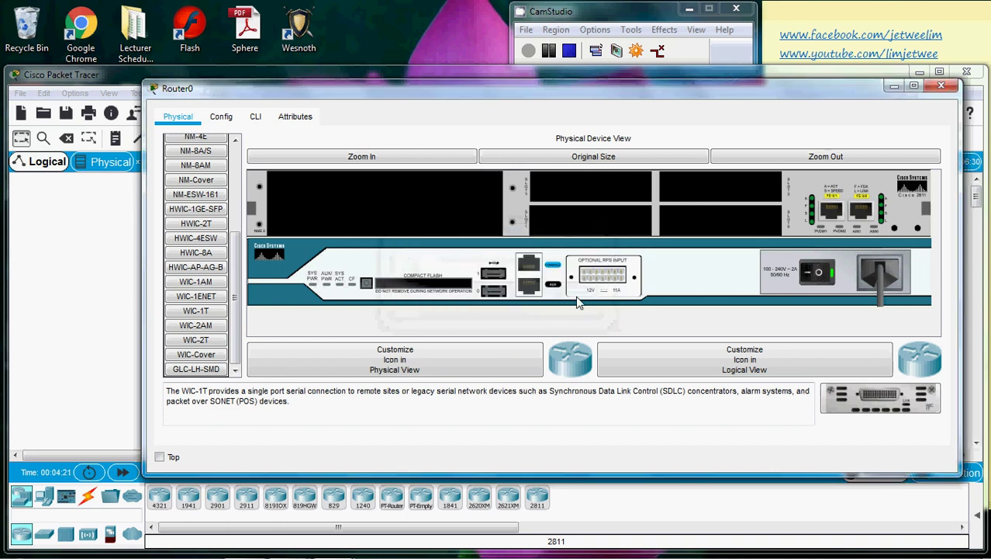
pyautogui.click(816, 276)
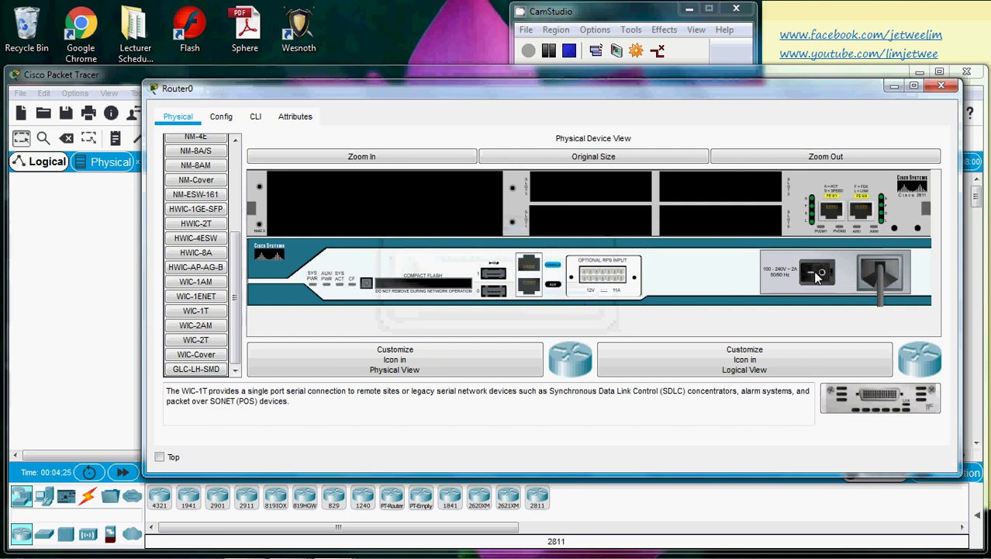
pyautogui.moveTo(916, 411); pyautogui.dragTo(587, 197)
pyautogui.moveTo(876, 403); pyautogui.dragTo(701, 196)
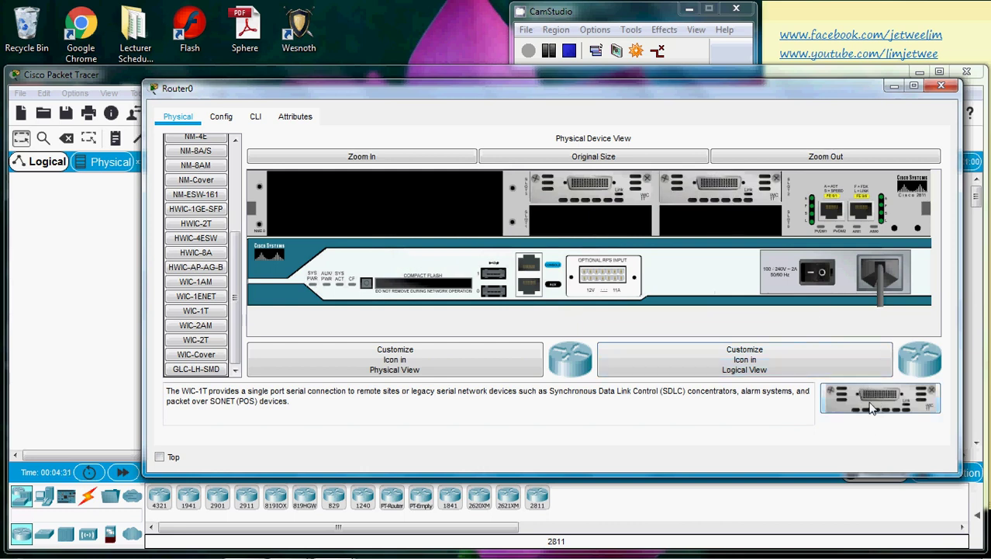
pyautogui.moveTo(872, 409); pyautogui.dragTo(559, 221)
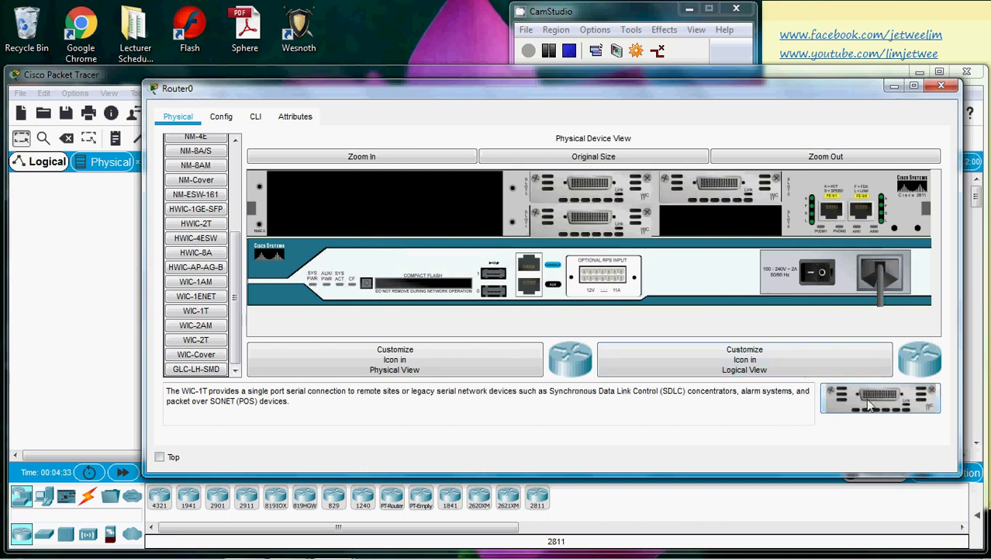
pyautogui.moveTo(868, 403); pyautogui.dragTo(709, 227)
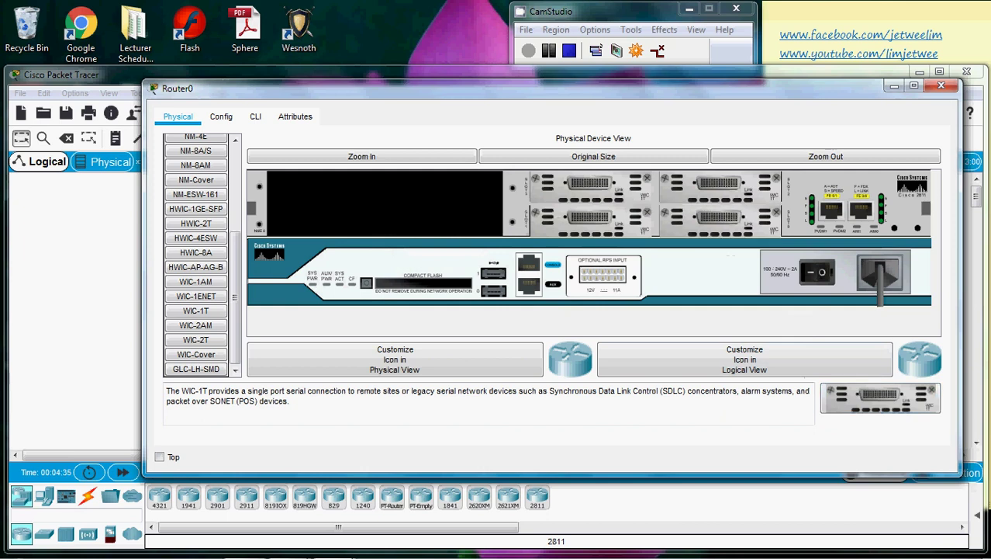
pyautogui.click(815, 271)
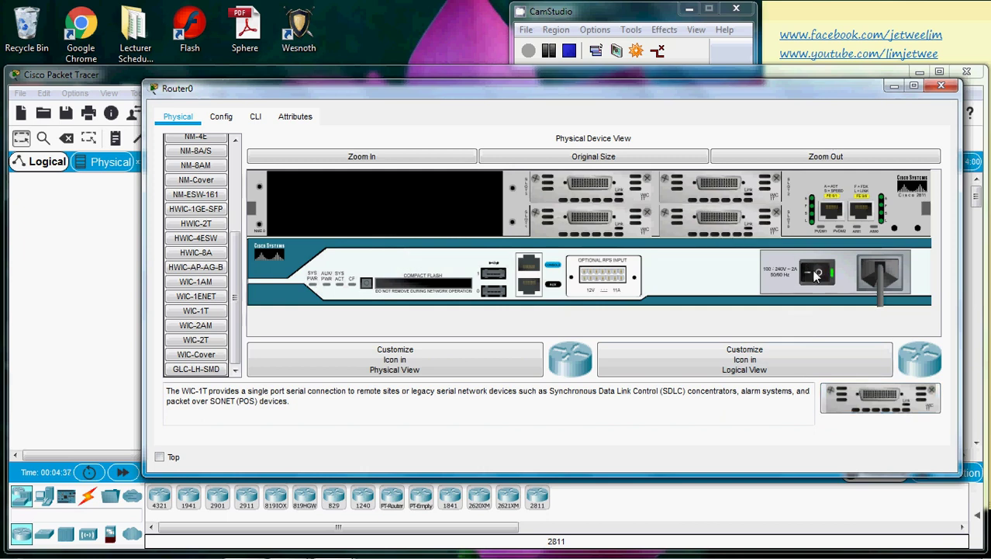
# Step: Close Router0's window and place a second 2811 router, Router1, on the workspace
pyautogui.click(942, 87)
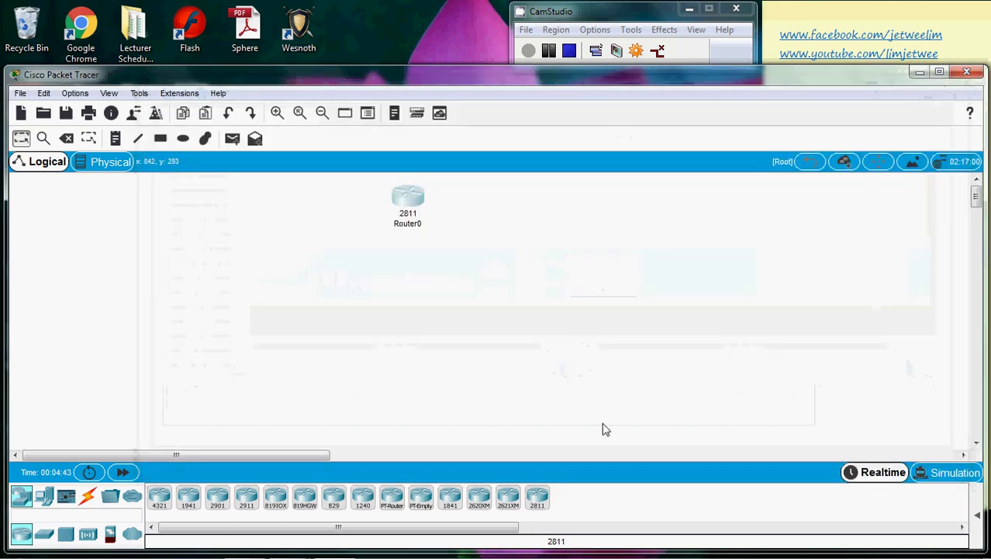
pyautogui.click(540, 503)
pyautogui.click(319, 287)
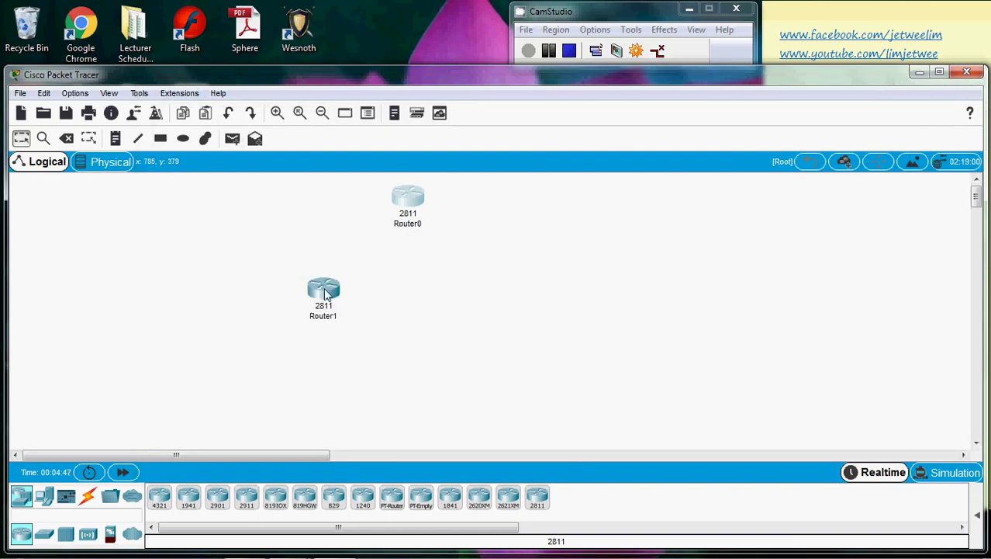
# Step: Place a third 2811 router, Router2, to the right of Router1 and nudge it into position
pyautogui.click(540, 493)
pyautogui.click(494, 299)
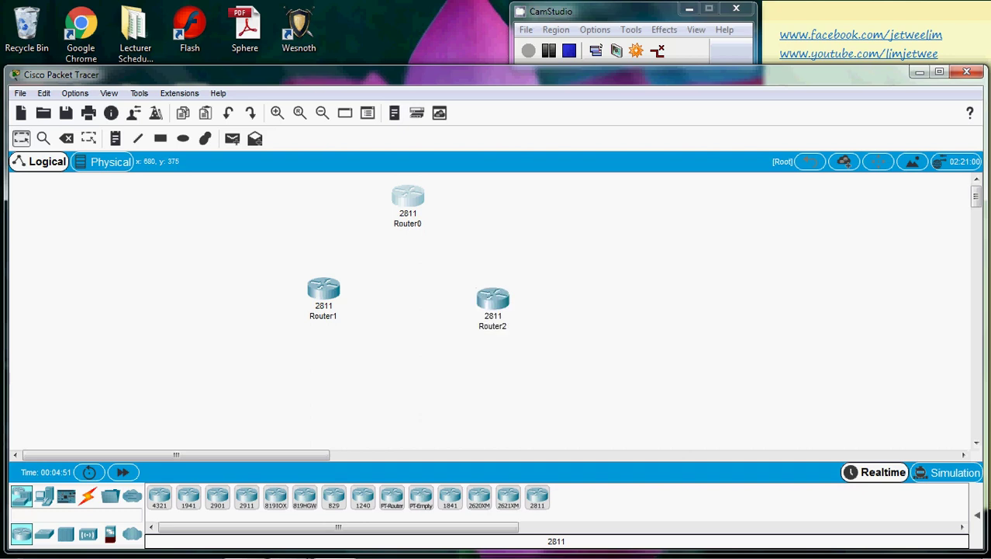
pyautogui.moveTo(493, 299); pyautogui.dragTo(490, 295)
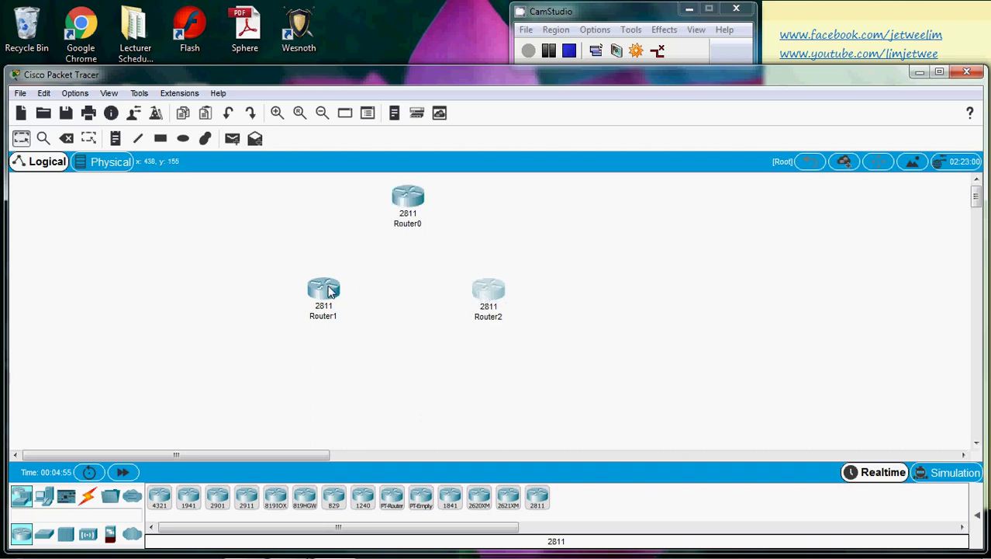
pyautogui.moveTo(329, 290)
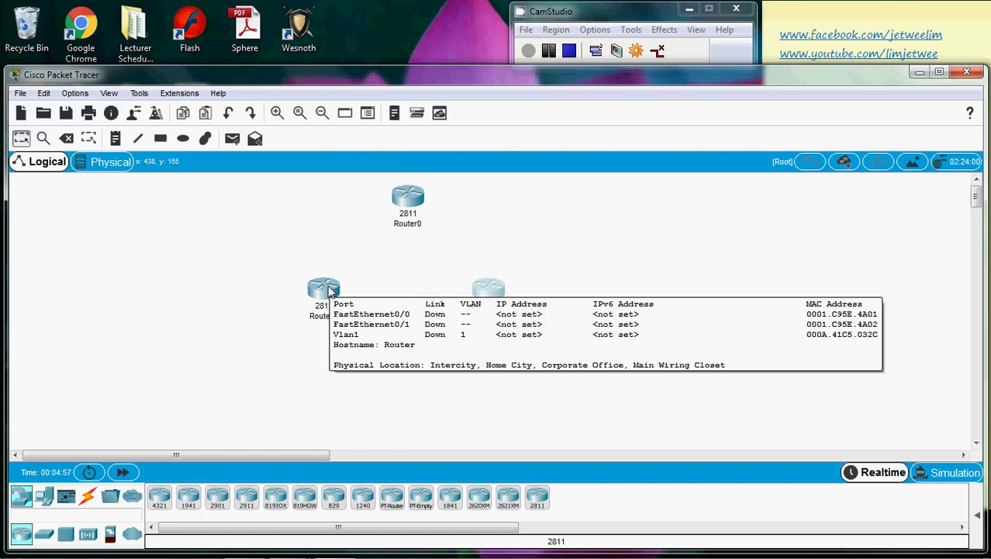
# Step: Power off Router1, fill its empty slots with WIC-1T modules, and close its window
pyautogui.click(329, 290)
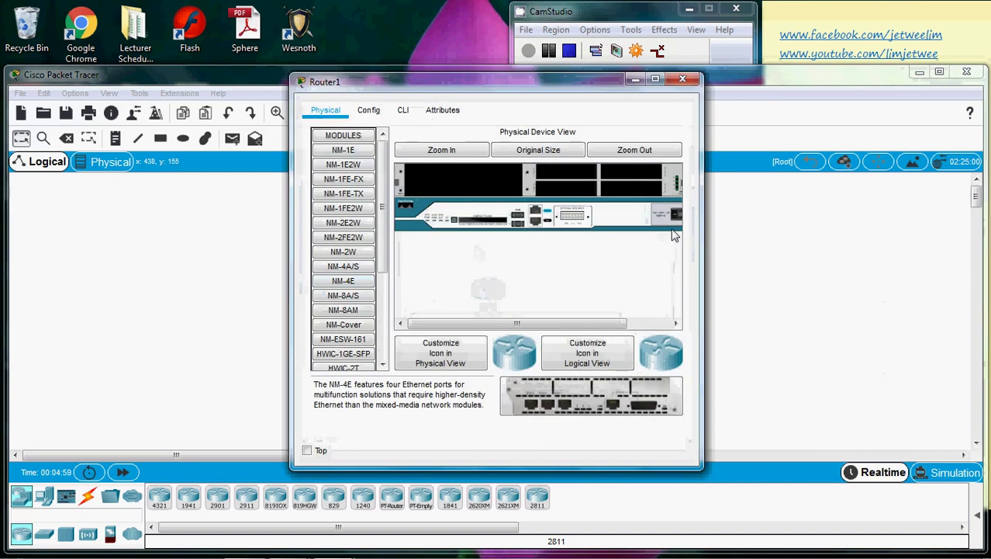
pyautogui.moveTo(713, 224); pyautogui.dragTo(936, 225)
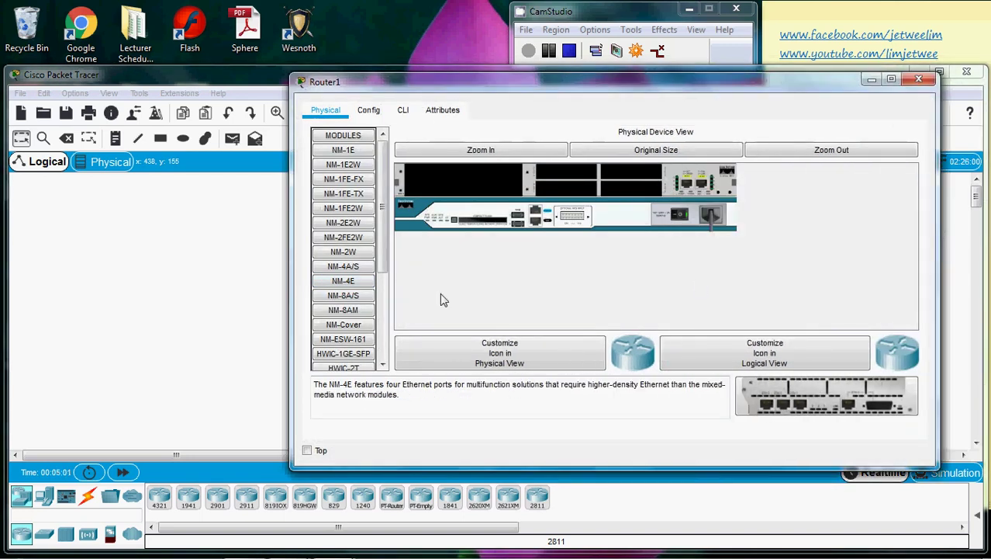
pyautogui.moveTo(383, 225); pyautogui.dragTo(382, 311)
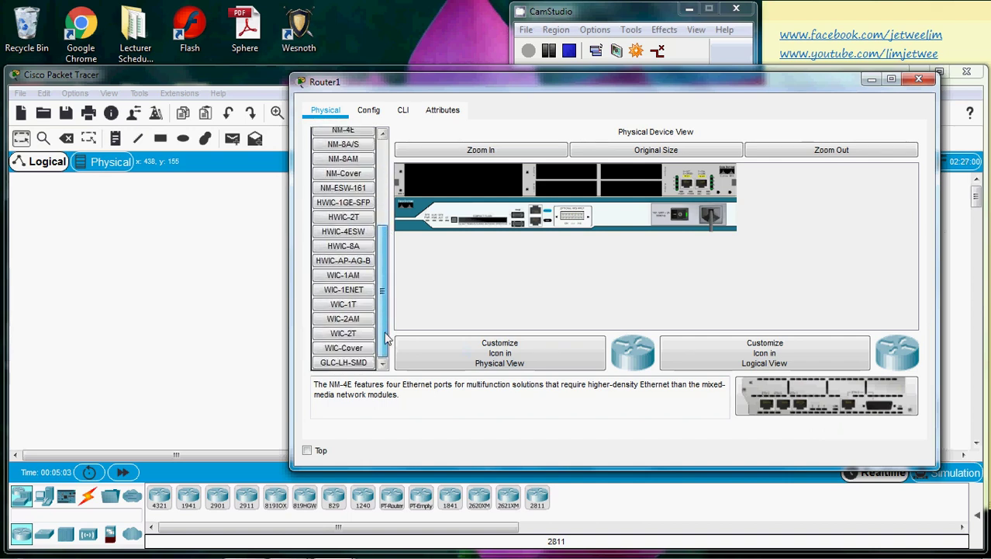
pyautogui.click(345, 305)
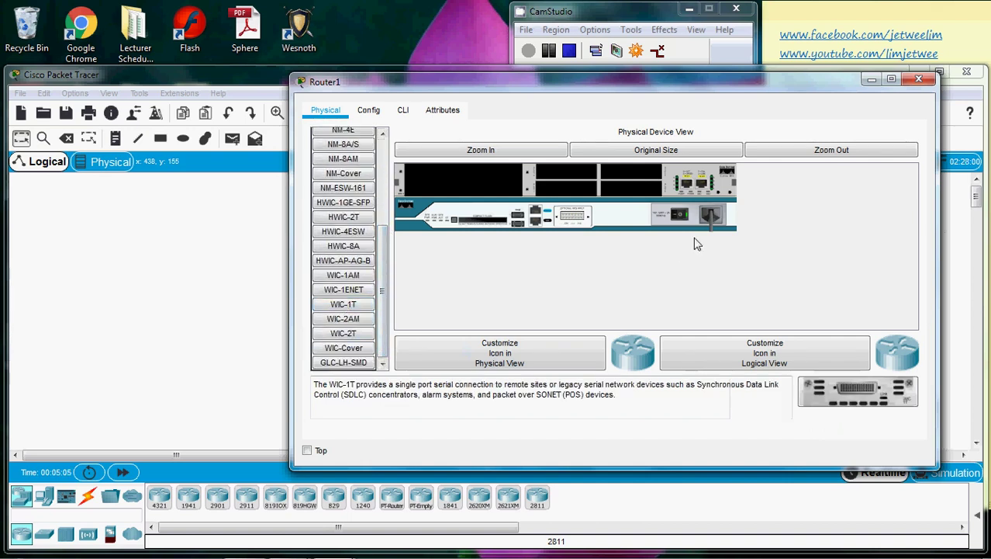
pyautogui.click(681, 217)
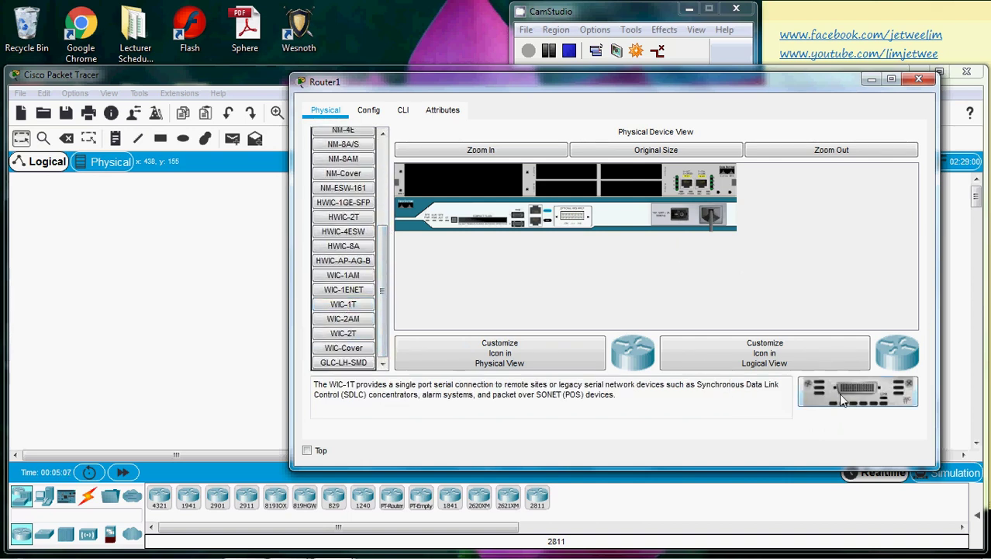
pyautogui.moveTo(842, 399); pyautogui.dragTo(621, 177)
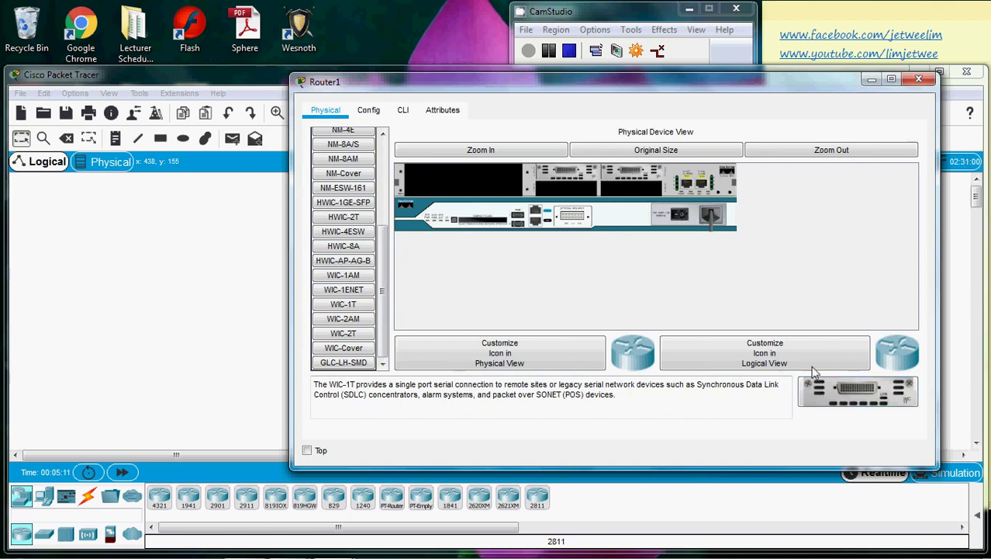
pyautogui.moveTo(844, 397); pyautogui.dragTo(547, 192)
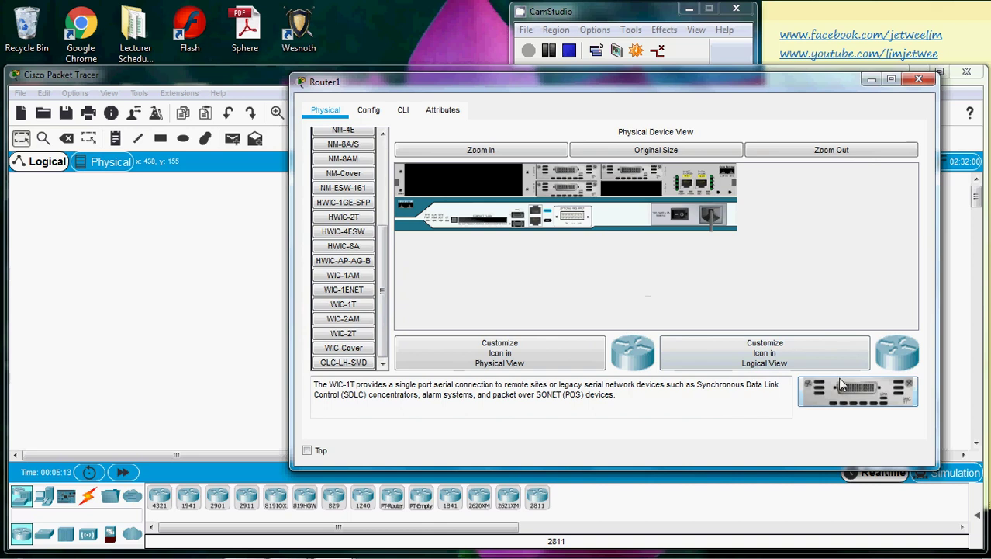
pyautogui.moveTo(850, 395); pyautogui.dragTo(630, 190)
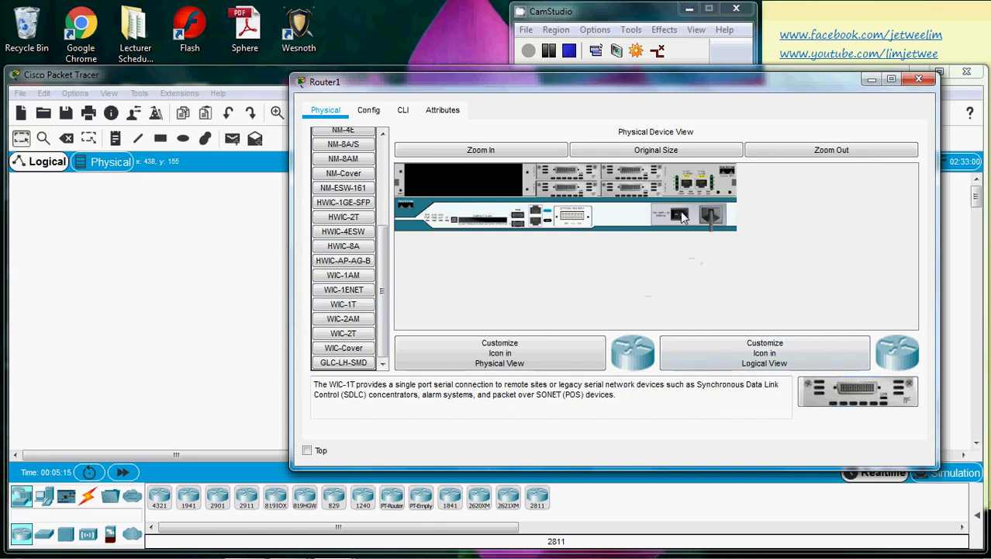
pyautogui.click(918, 79)
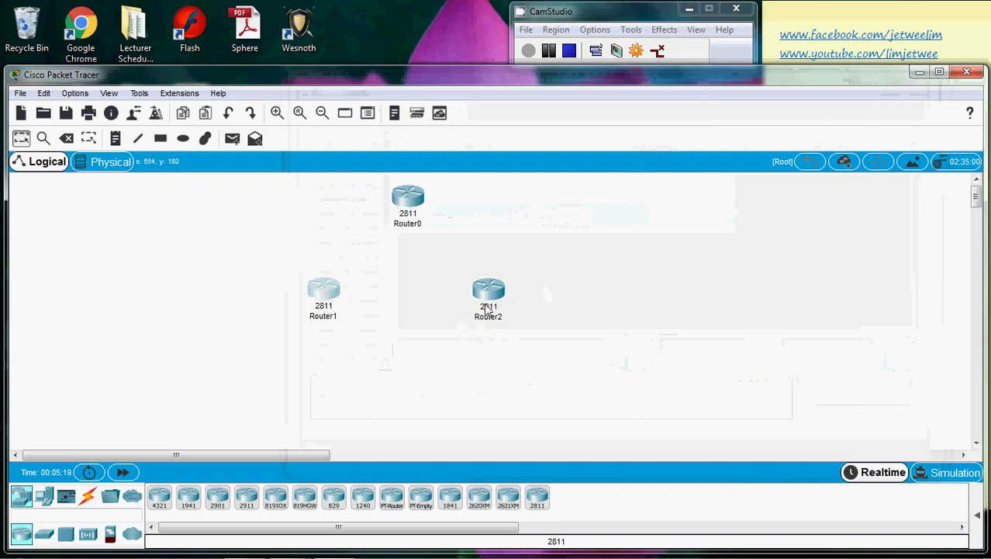
# Step: Insert four WIC-1T modules into Router2's slots, toggle its power switch, and close the window
pyautogui.click(489, 304)
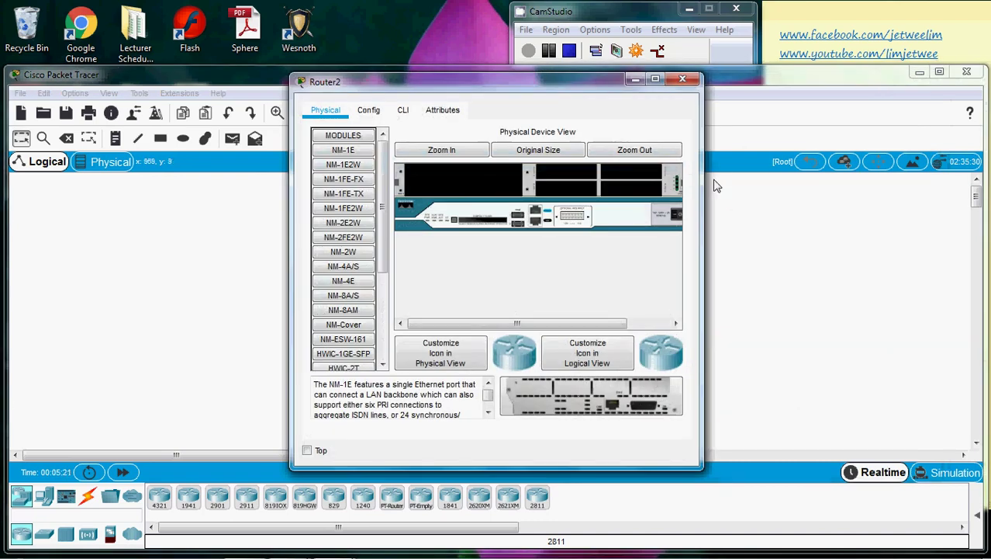
pyautogui.moveTo(700, 176); pyautogui.dragTo(870, 179)
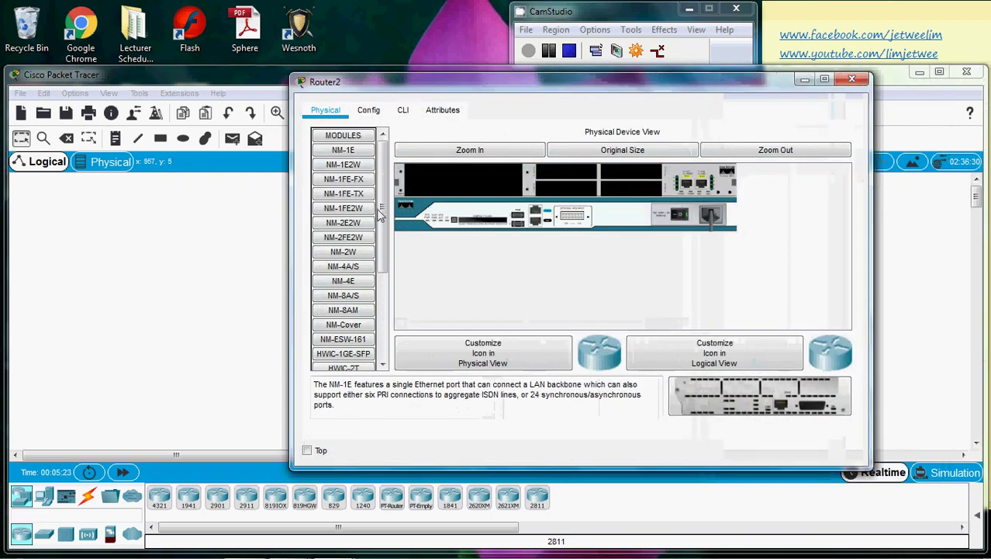
pyautogui.moveTo(381, 215); pyautogui.dragTo(383, 310)
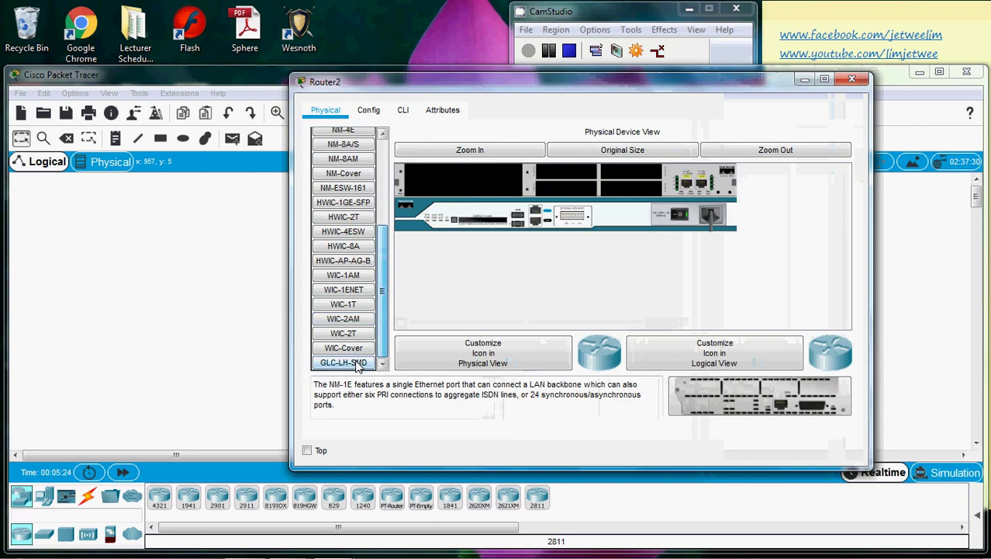
pyautogui.click(342, 305)
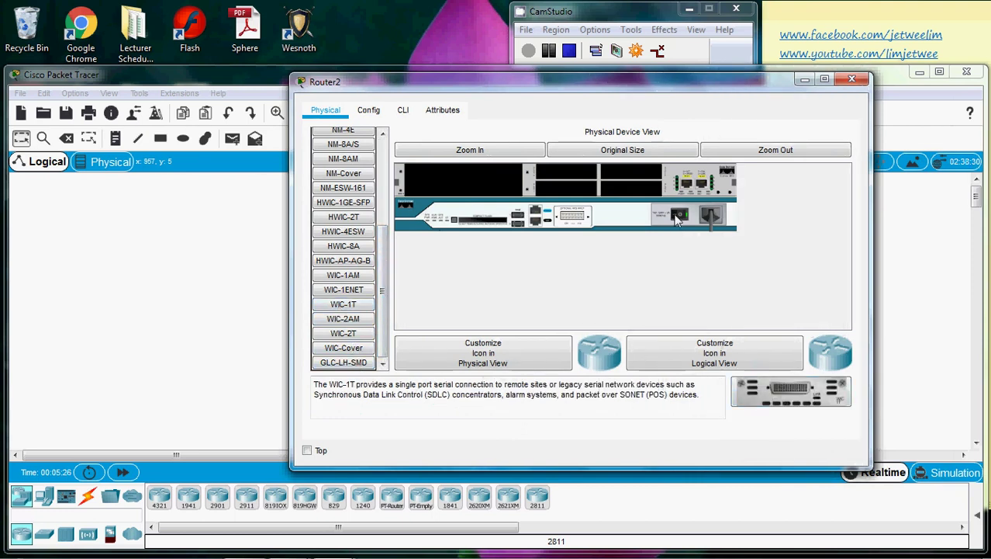
pyautogui.moveTo(788, 390); pyautogui.dragTo(560, 175)
pyautogui.moveTo(787, 390); pyautogui.dragTo(630, 175)
pyautogui.moveTo(787, 390); pyautogui.dragTo(558, 187)
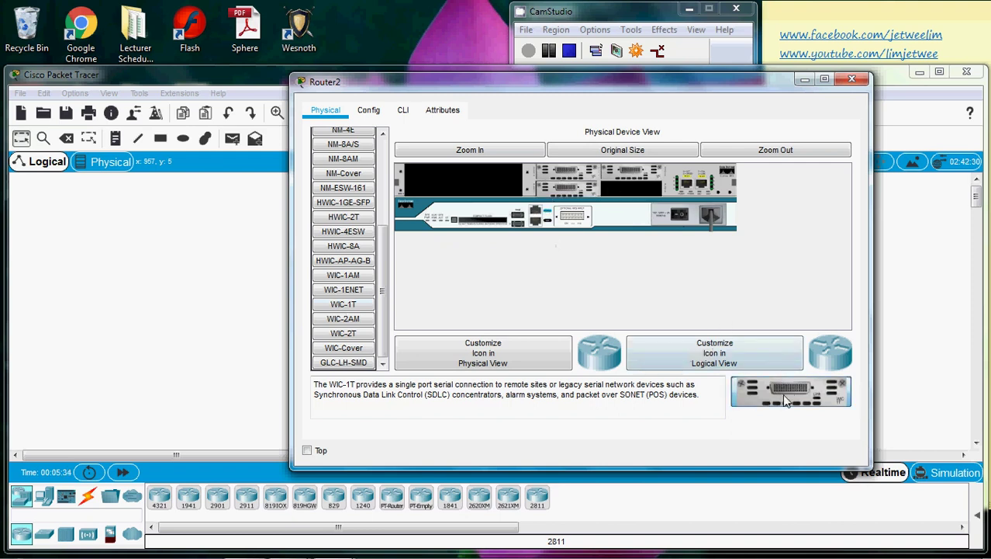
pyautogui.moveTo(782, 393); pyautogui.dragTo(629, 190)
pyautogui.click(682, 218)
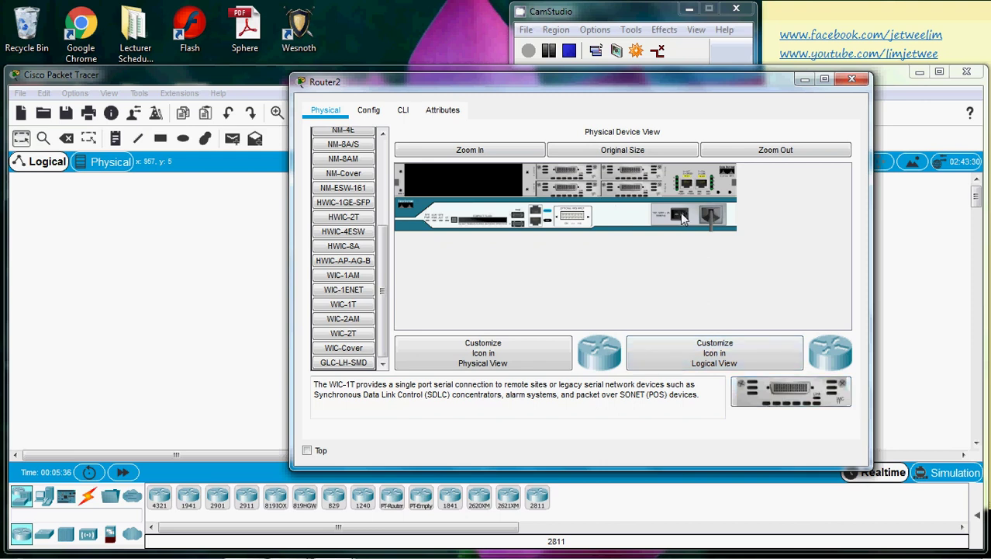
pyautogui.click(852, 81)
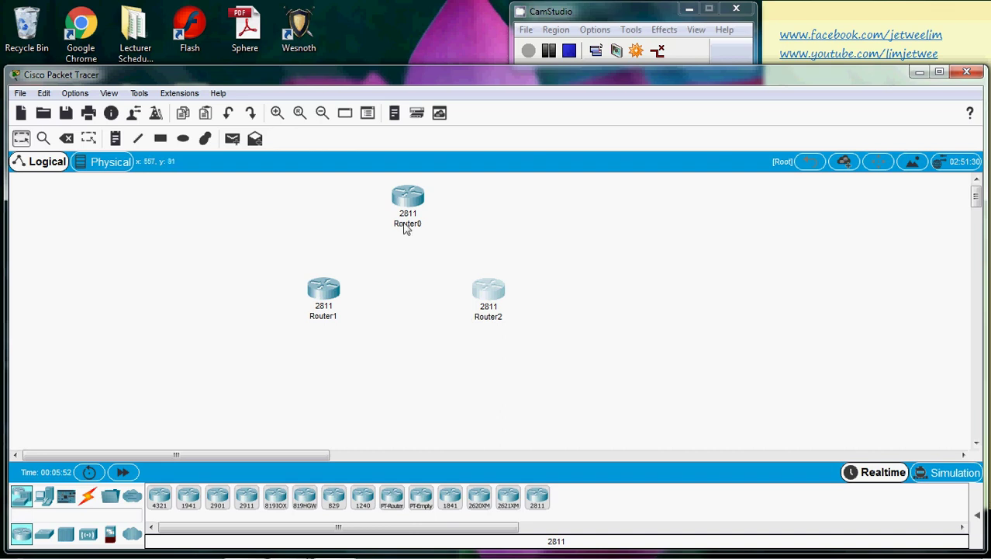
# Step: Change Router0's Display Name to RouterOut in the Config tab and close the window
pyautogui.moveTo(419, 198)
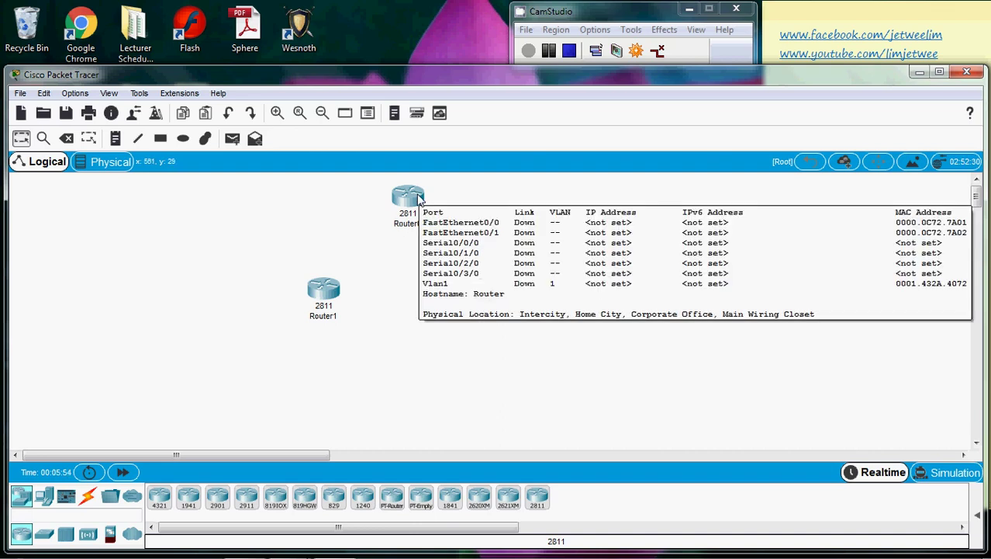
pyautogui.click(410, 197)
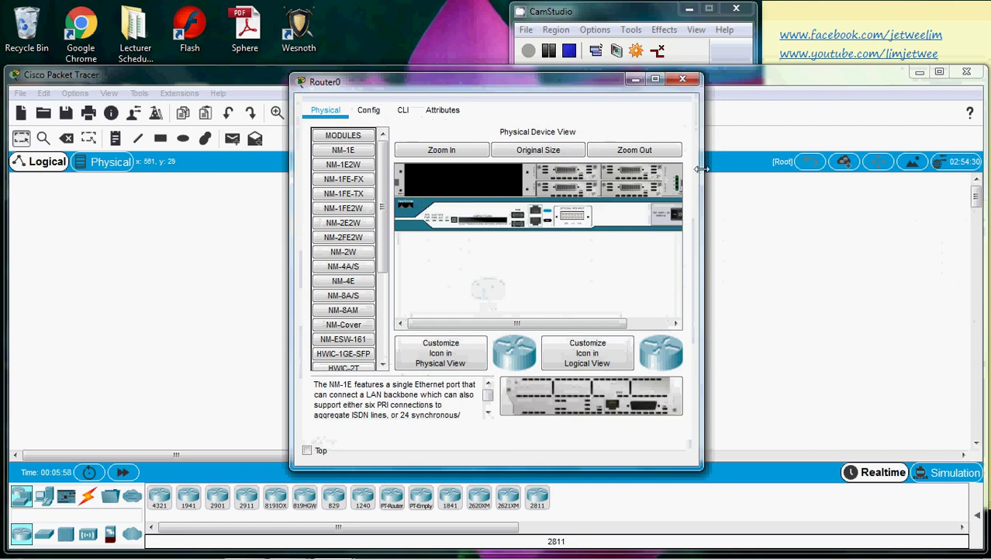
pyautogui.moveTo(700, 168); pyautogui.dragTo(893, 173)
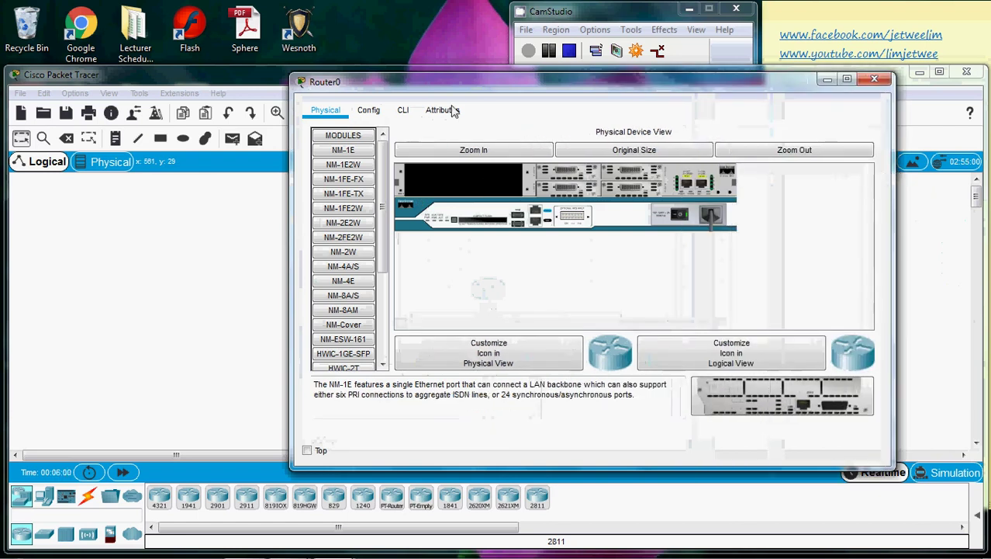
pyautogui.click(371, 110)
pyautogui.moveTo(527, 89); pyautogui.dragTo(551, 254)
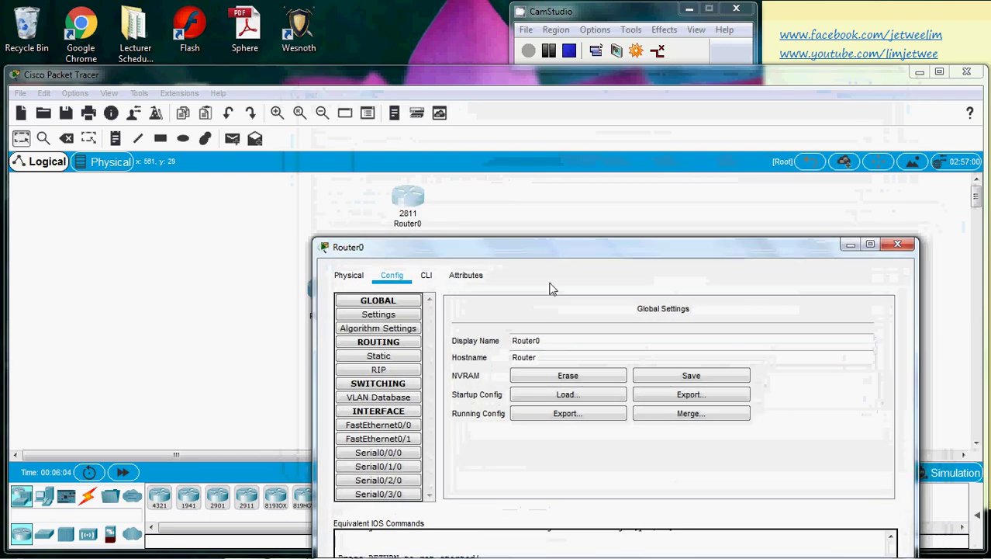
pyautogui.click(556, 340)
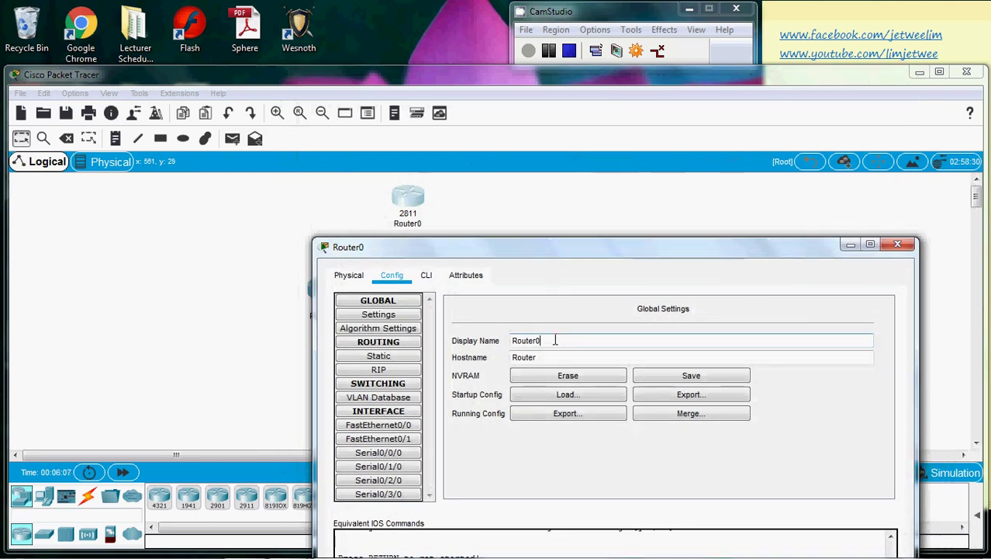
pyautogui.press('BackSpace')
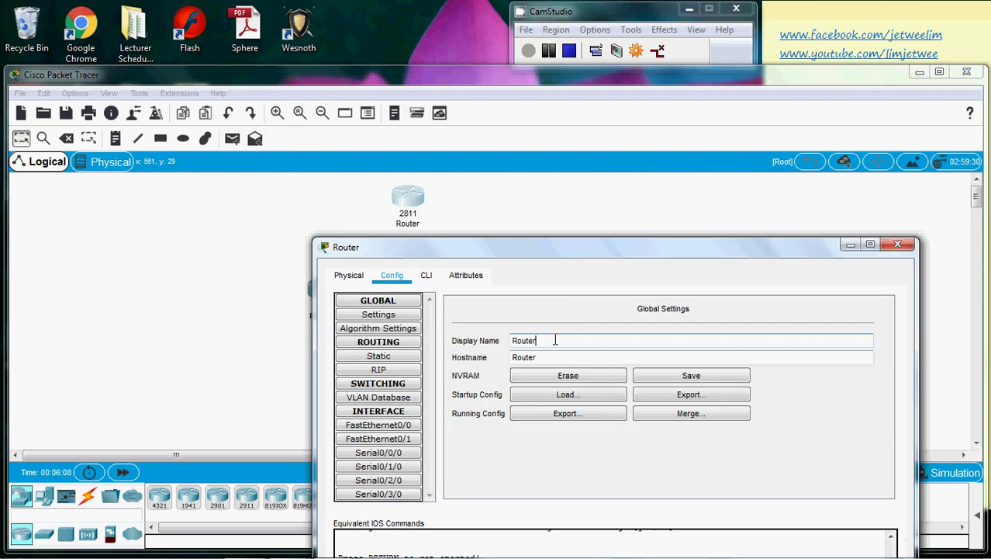
pyautogui.write('Out')
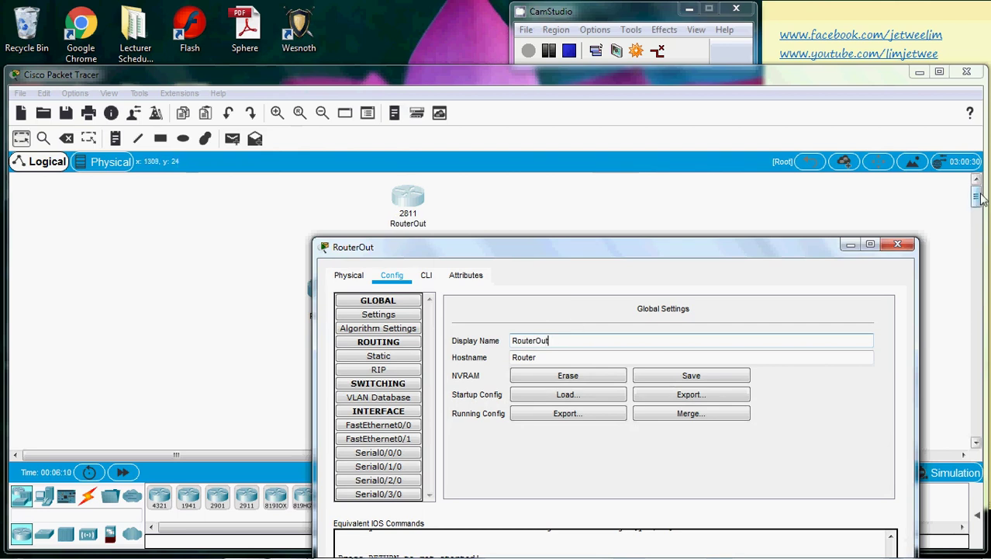
pyautogui.moveTo(771, 250); pyautogui.dragTo(768, 137)
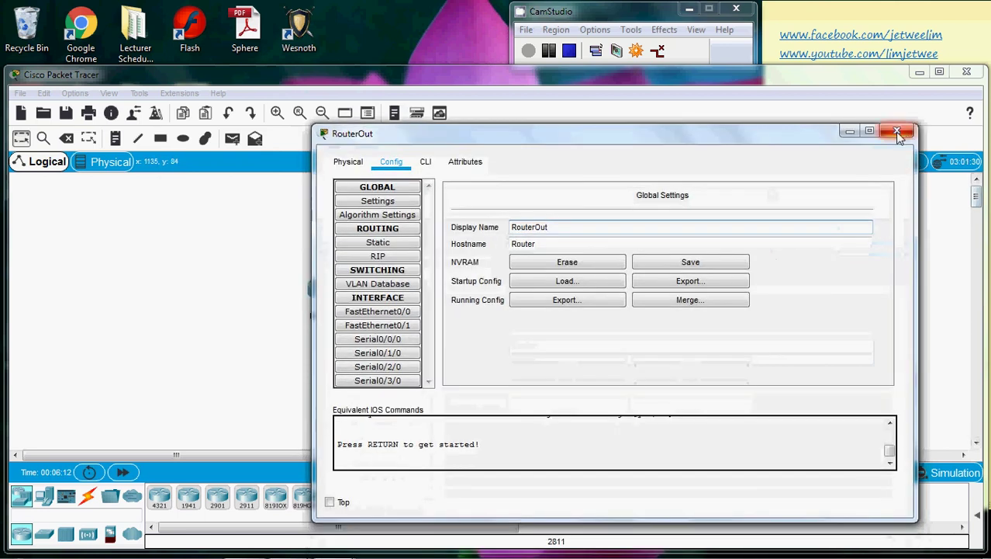
pyautogui.click(897, 131)
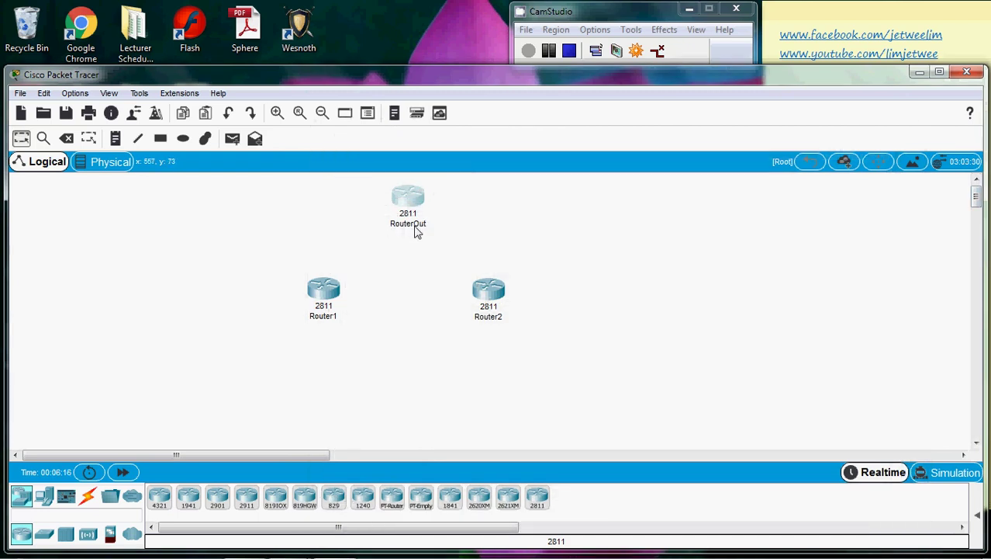
pyautogui.moveTo(417, 232)
pyautogui.moveTo(412, 208)
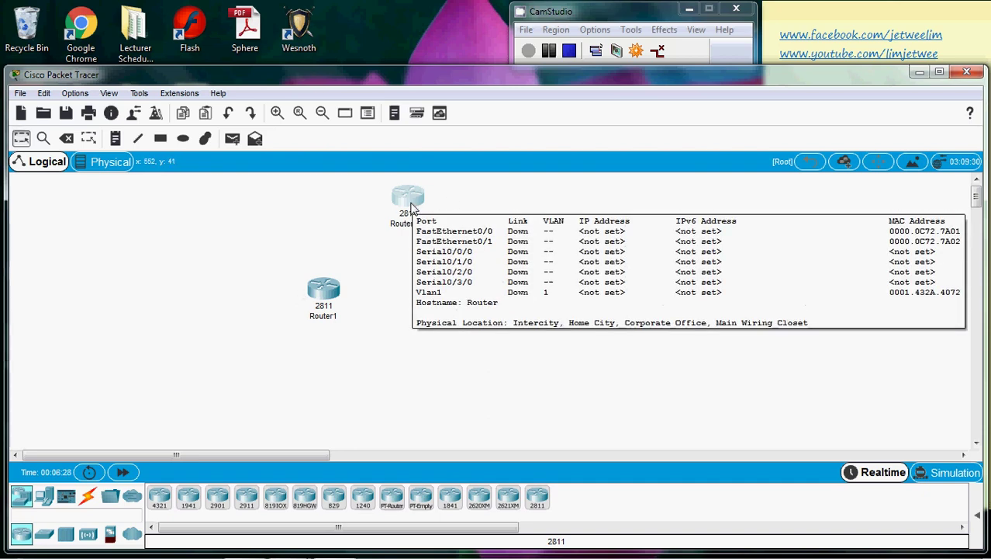
pyautogui.click(325, 292)
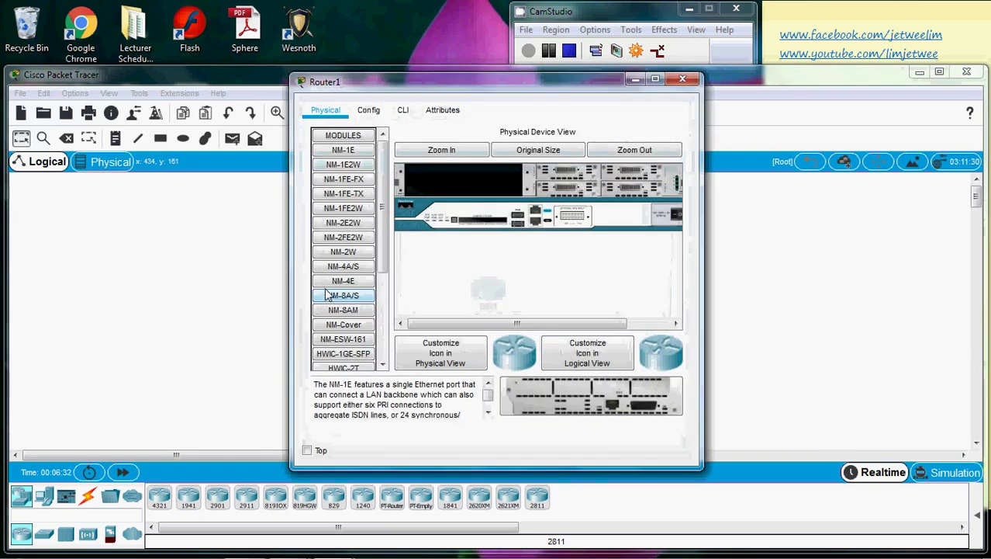
pyautogui.click(681, 80)
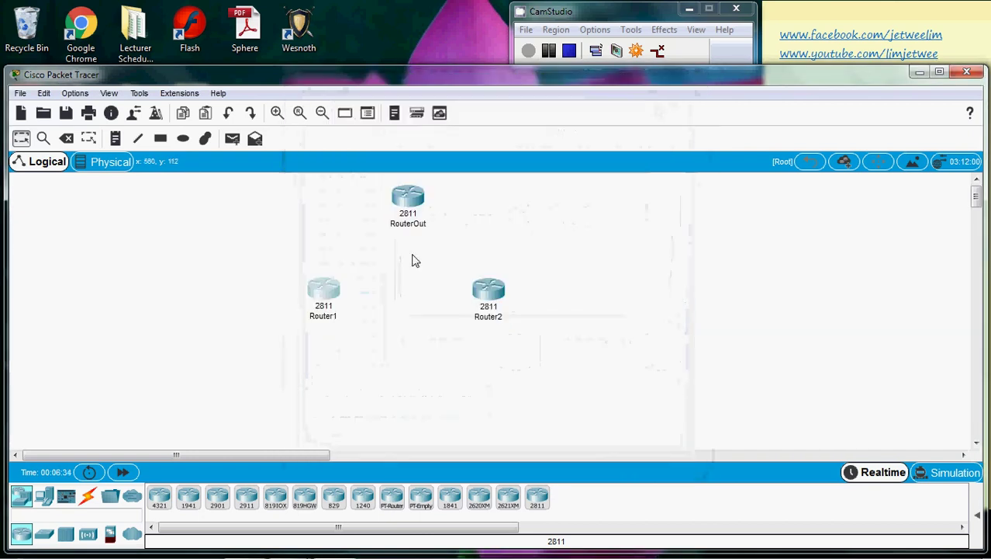
pyautogui.click(415, 204)
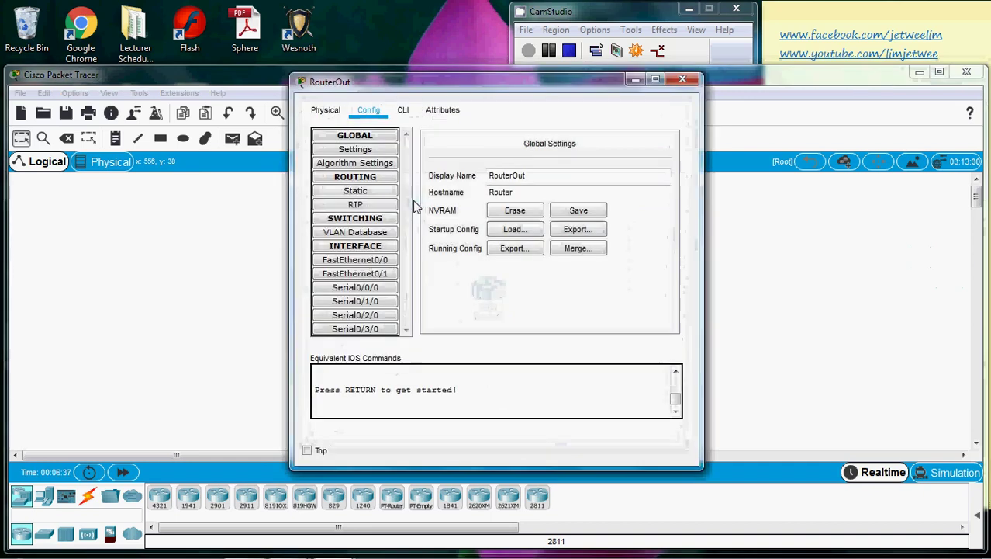
pyautogui.click(682, 81)
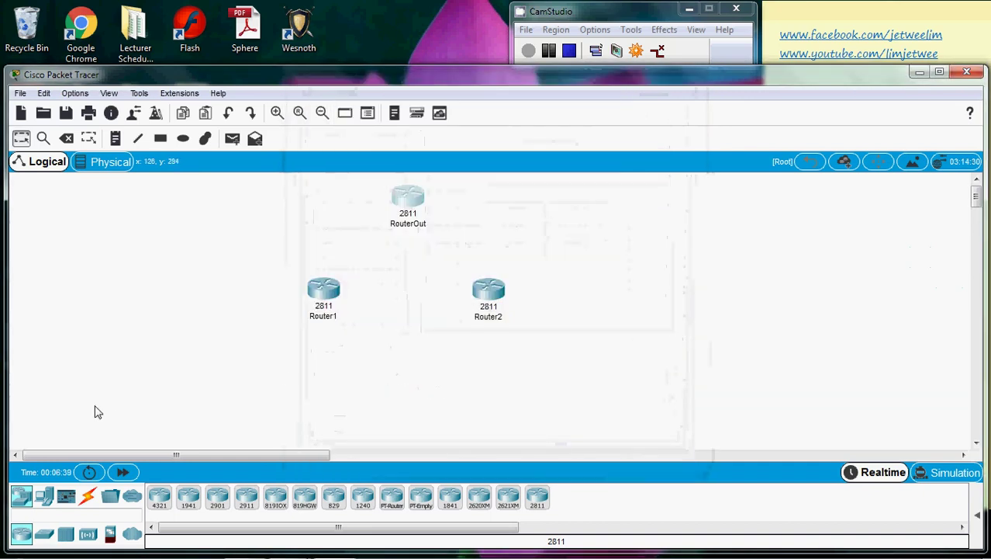
# Step: Draw an automatic connection cable from RouterOut to Router1
pyautogui.click(88, 498)
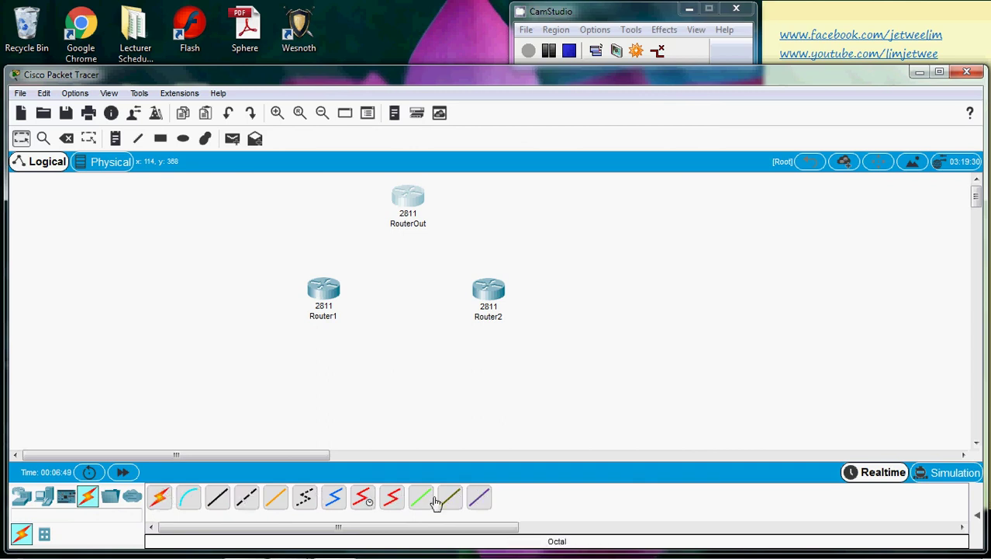
pyautogui.click(162, 498)
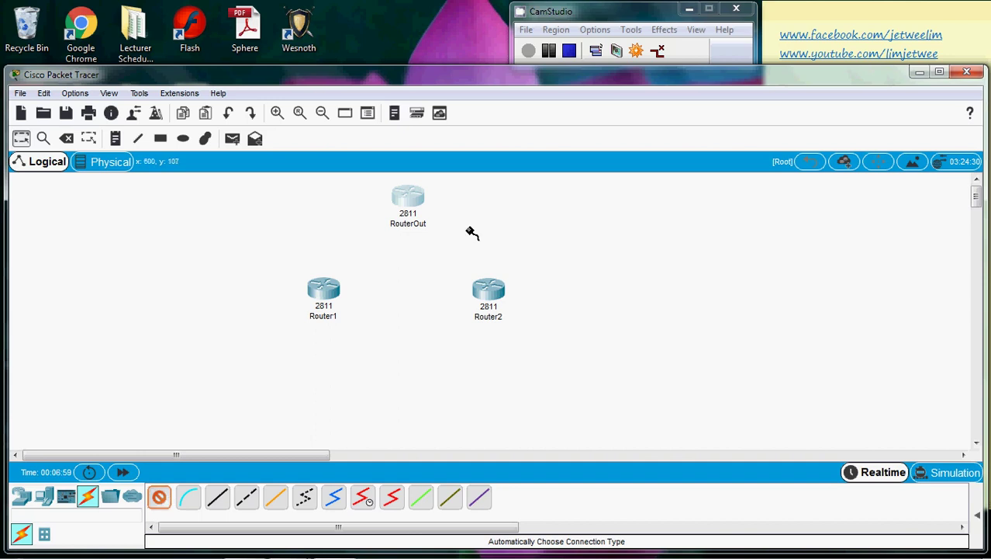
pyautogui.click(410, 198)
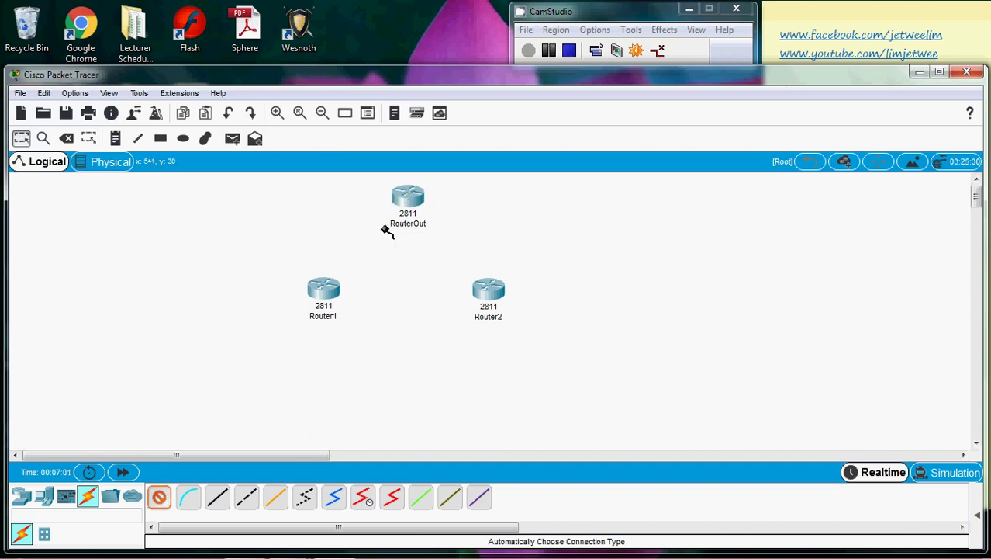
pyautogui.click(332, 285)
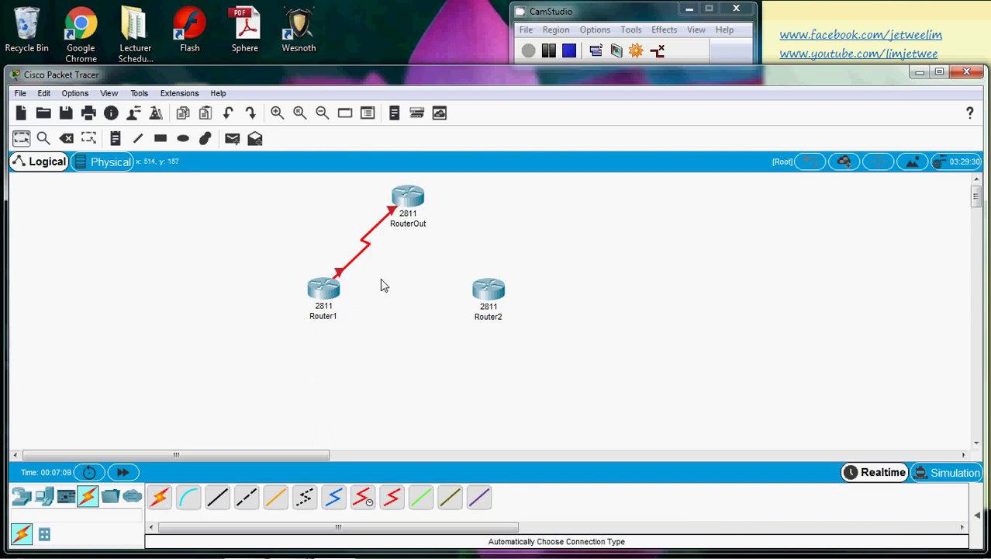
# Step: Delete the new serial link between RouterOut and Router1 with the Delete tool
pyautogui.moveTo(367, 253)
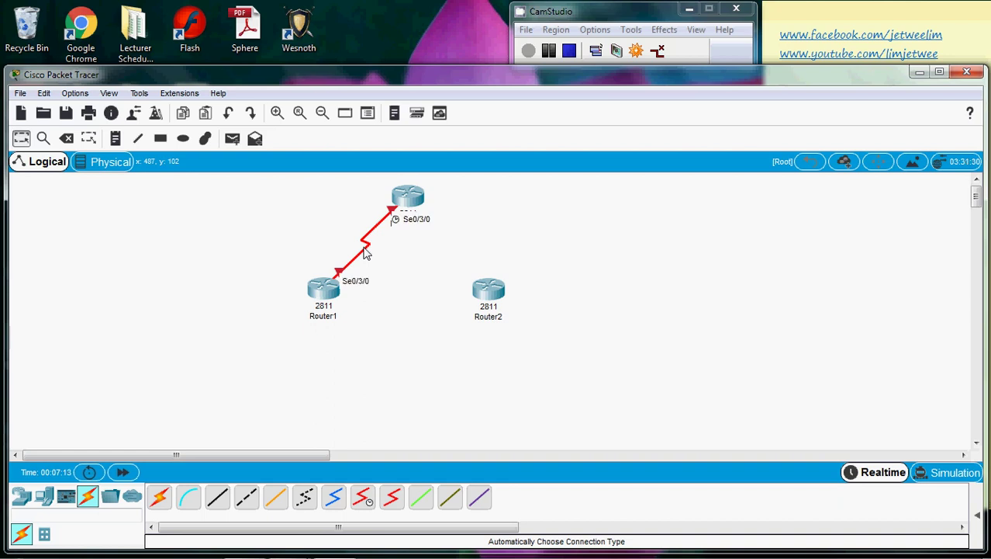
pyautogui.click(67, 139)
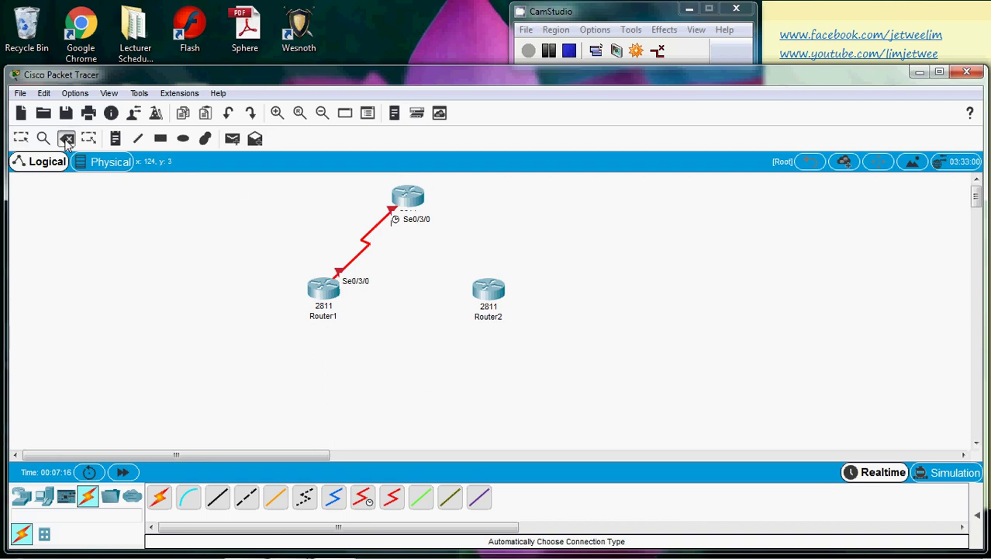
pyautogui.click(364, 248)
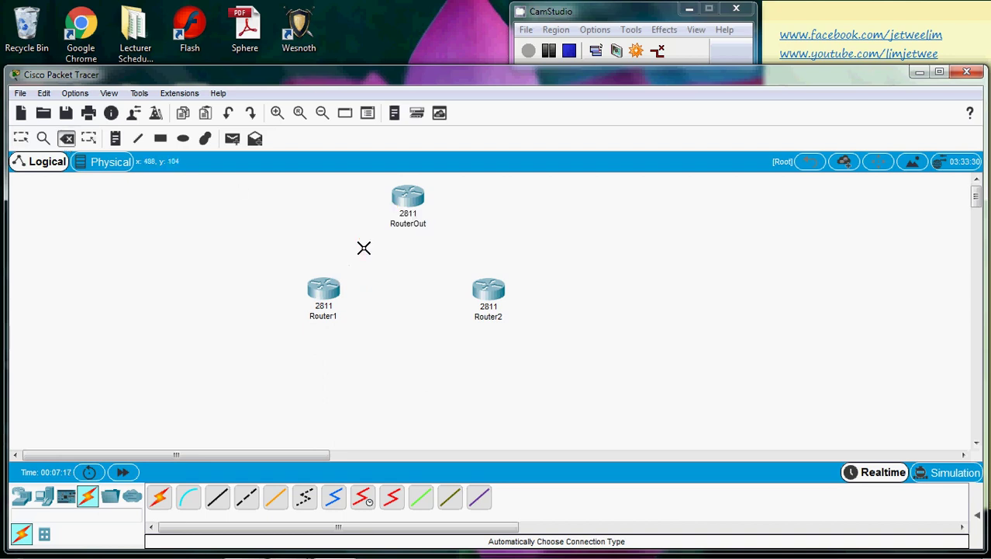
pyautogui.click(21, 138)
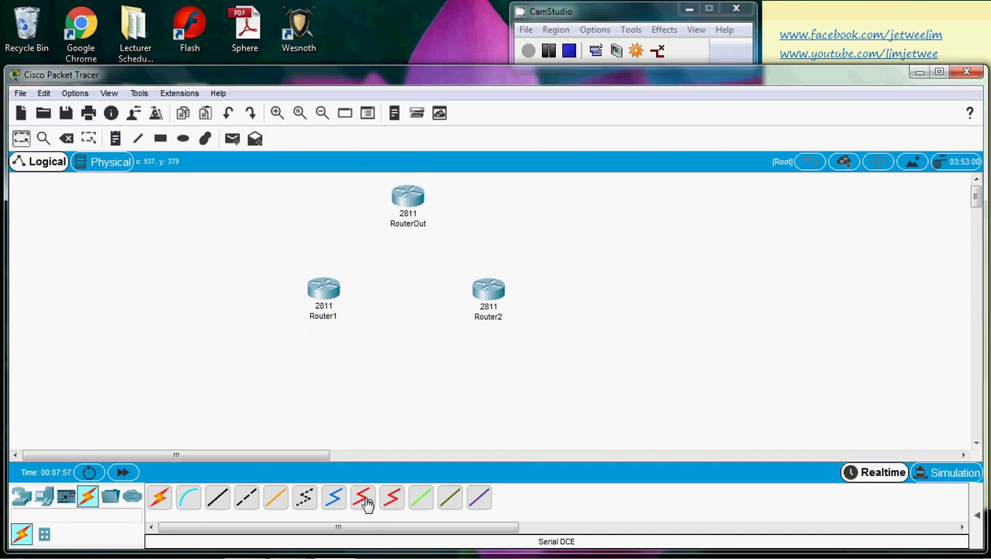
# Step: Run a Serial DCE cable from RouterOut Serial0/0/0 to Router1 Serial0/0/0
pyautogui.click(364, 500)
pyautogui.click(409, 201)
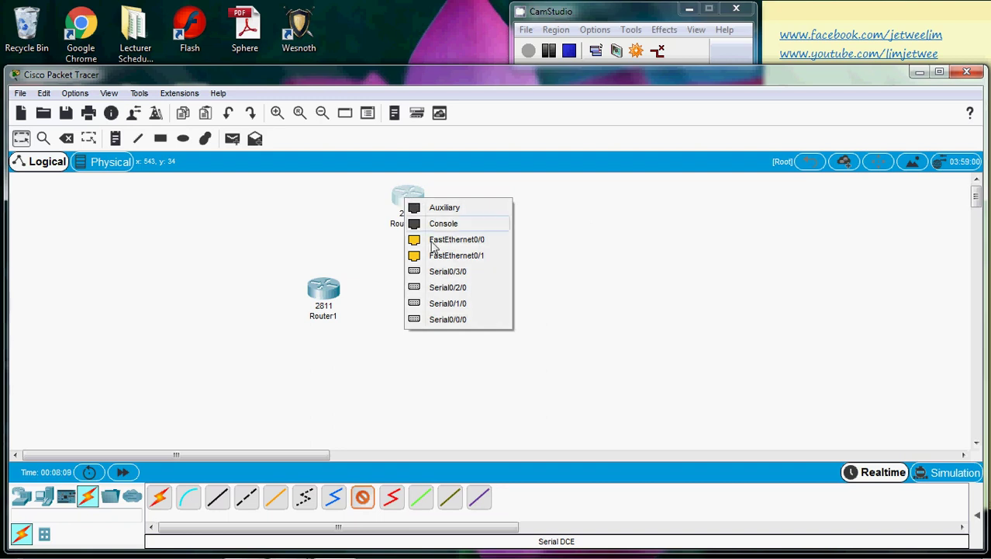
pyautogui.click(454, 322)
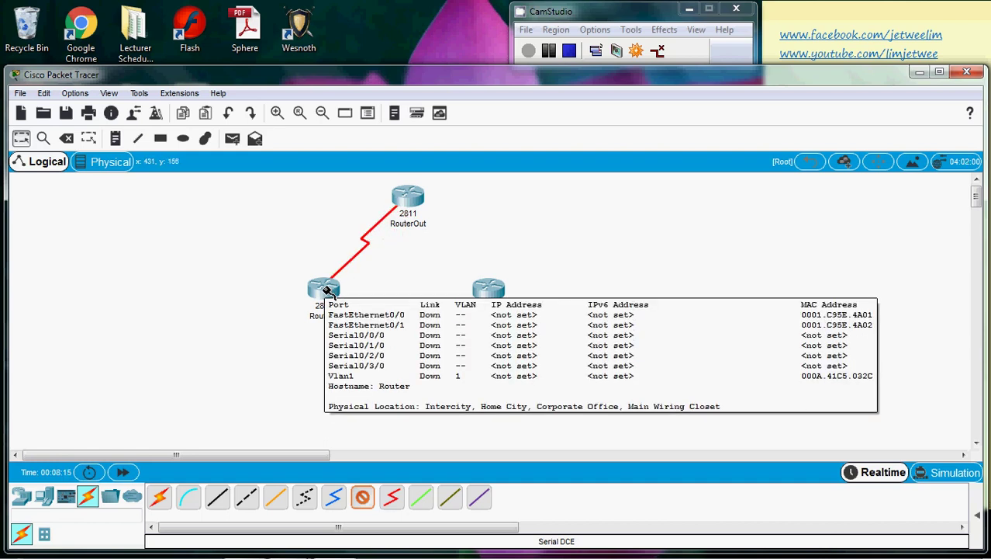
pyautogui.click(326, 290)
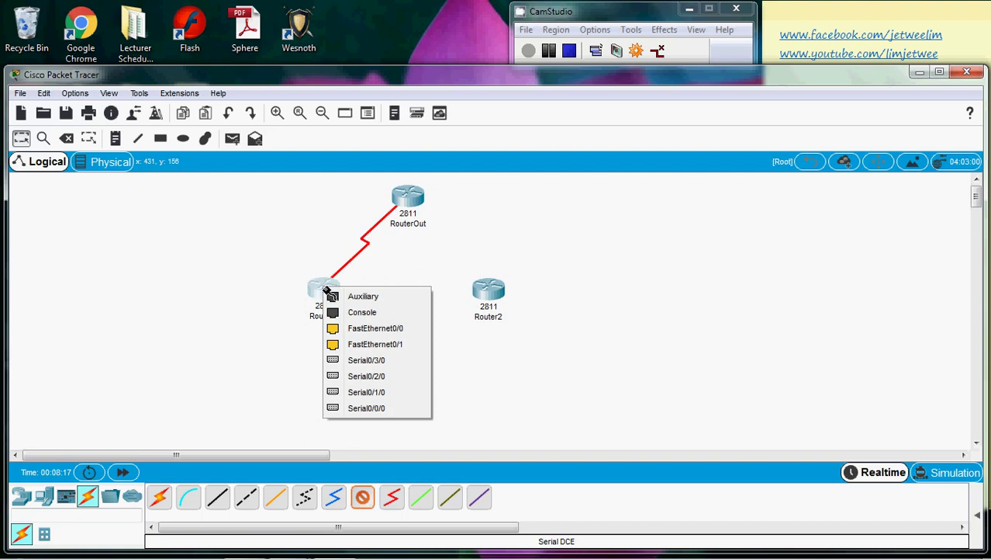
pyautogui.click(365, 408)
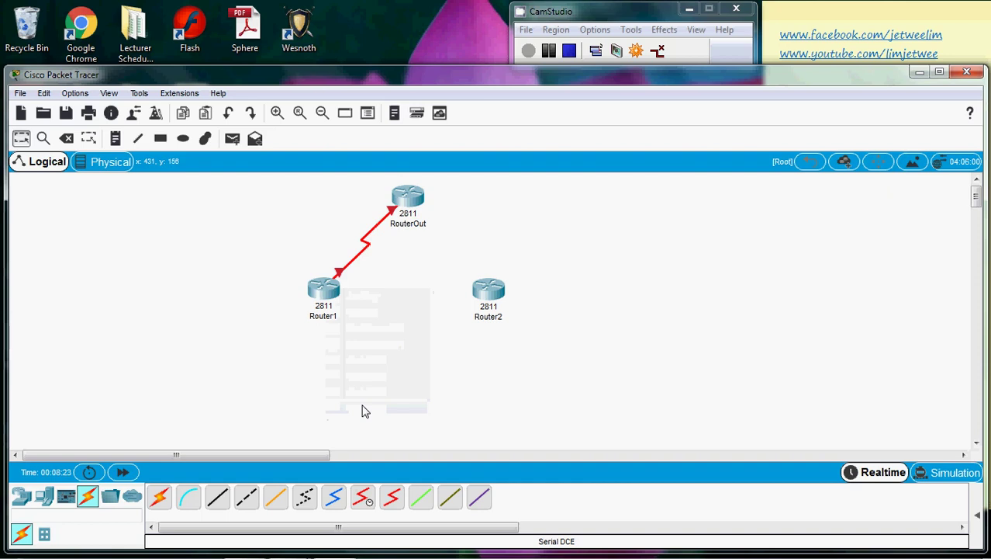